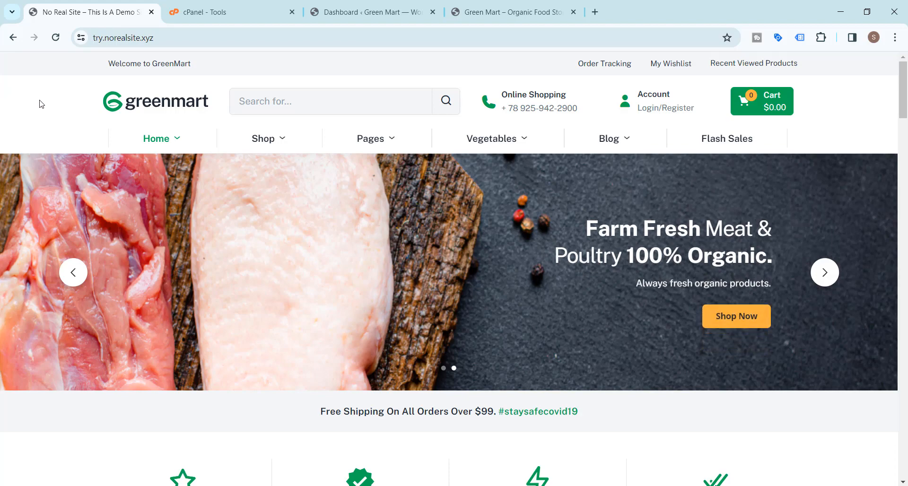
- Examine the GreenMart demo store's homepage from the hero slider down to the footer and back
scroll(41, 104, down, 7)
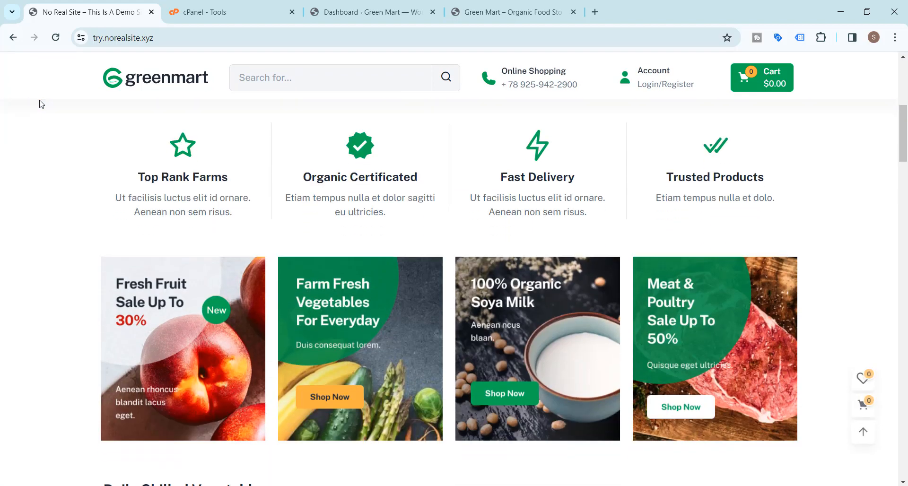
scroll(41, 104, down, 6)
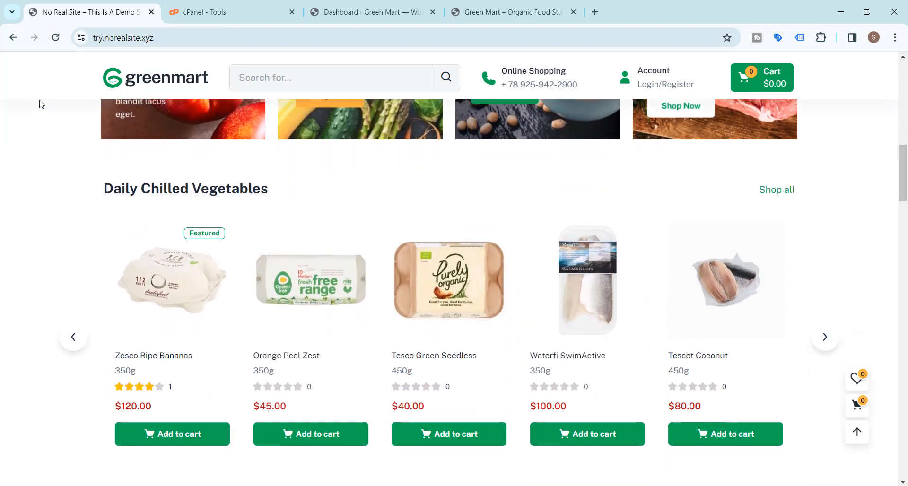
scroll(41, 103, down, 2)
scroll(27, 150, down, 6)
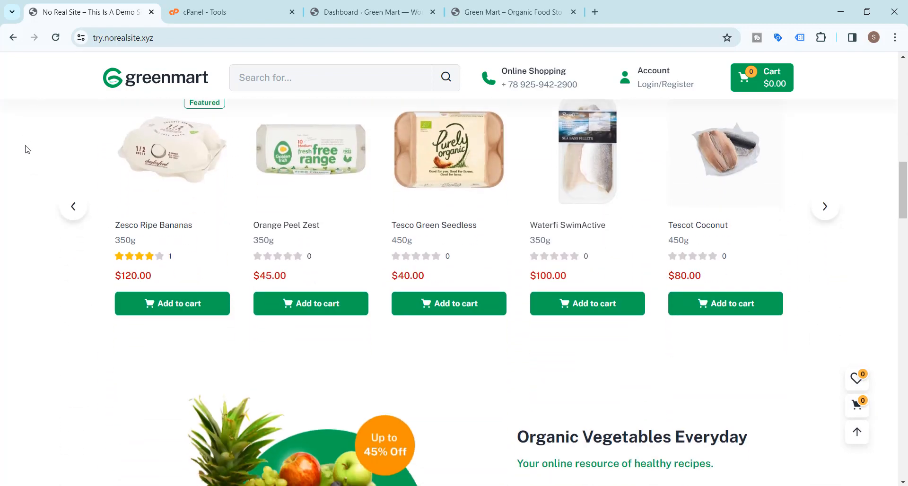
scroll(27, 149, down, 10)
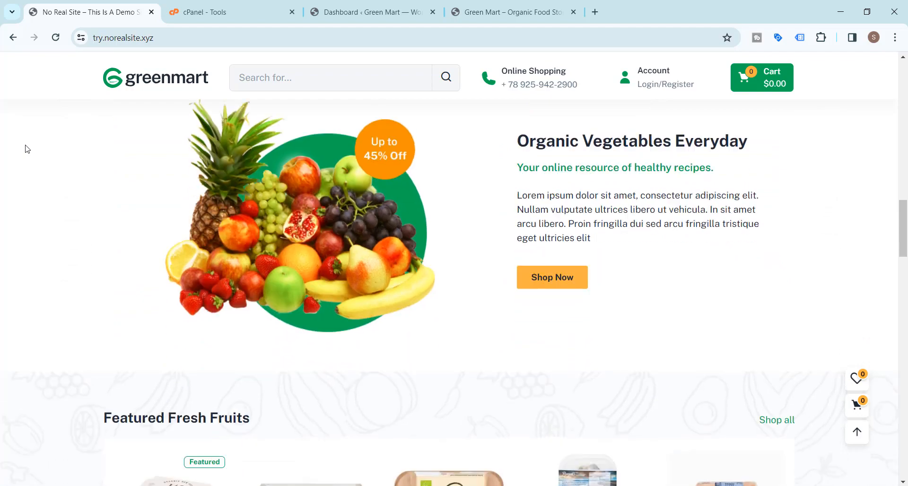
scroll(27, 149, down, 3)
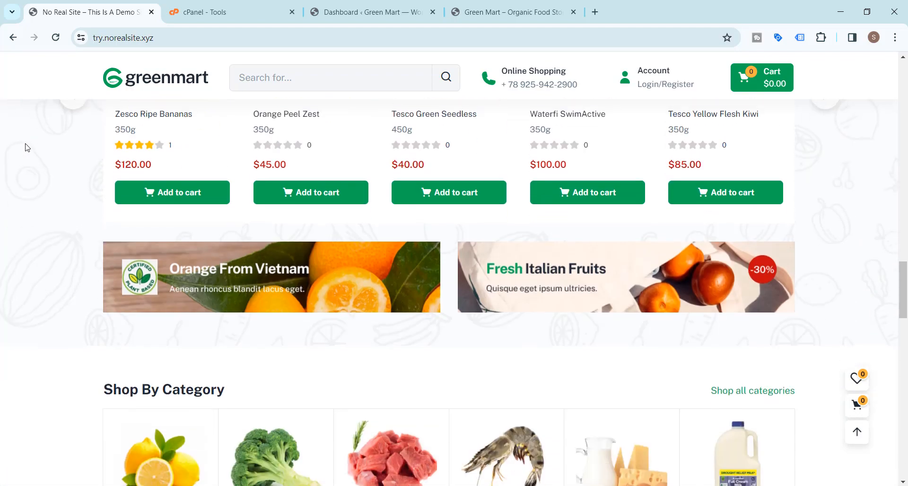
scroll(27, 149, down, 3)
scroll(27, 148, down, 5)
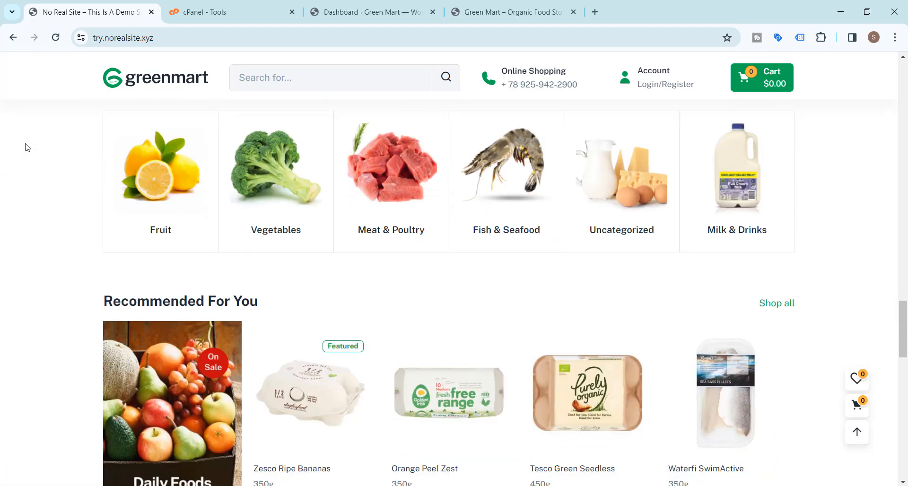
scroll(27, 148, down, 9)
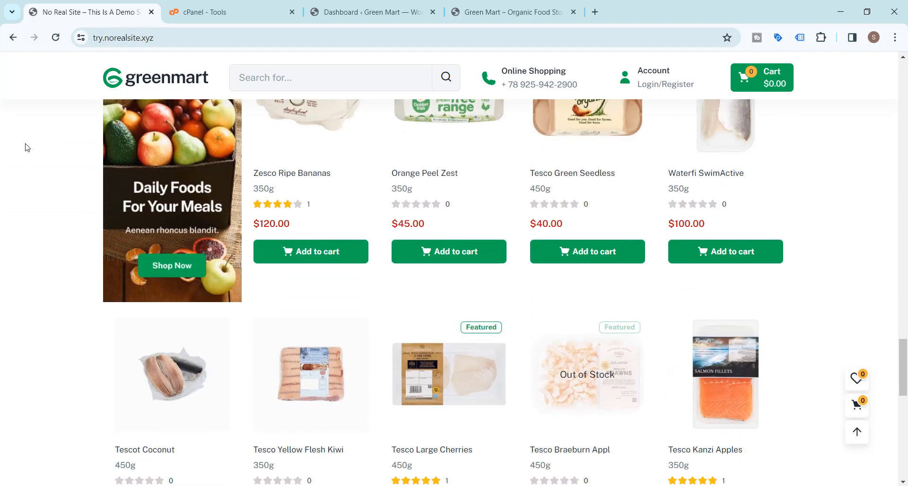
scroll(28, 149, down, 8)
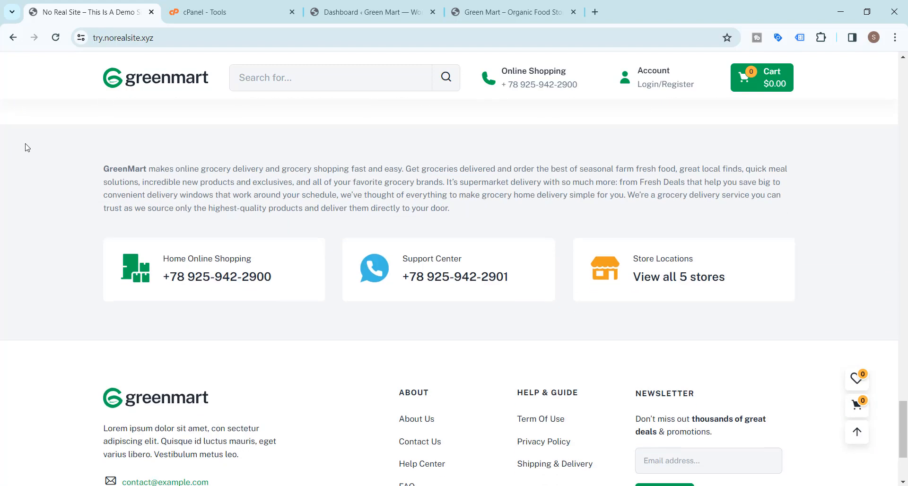
scroll(28, 148, up, 20)
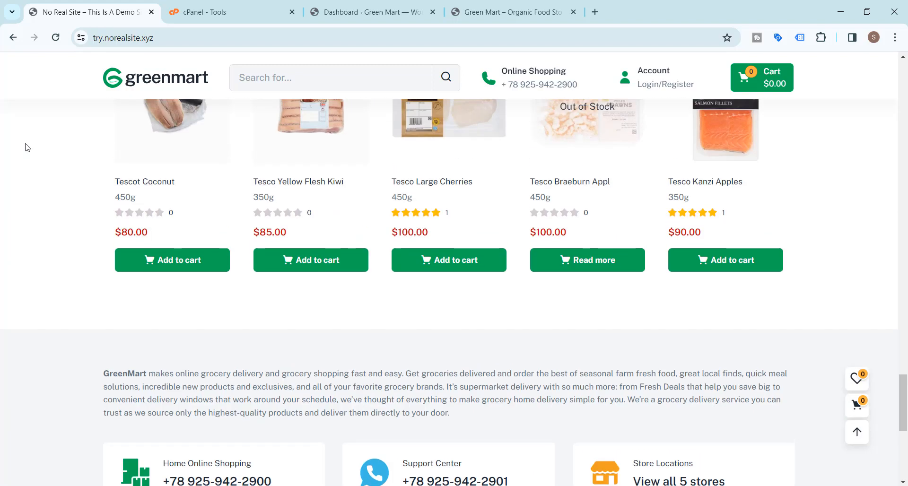
scroll(27, 148, up, 12)
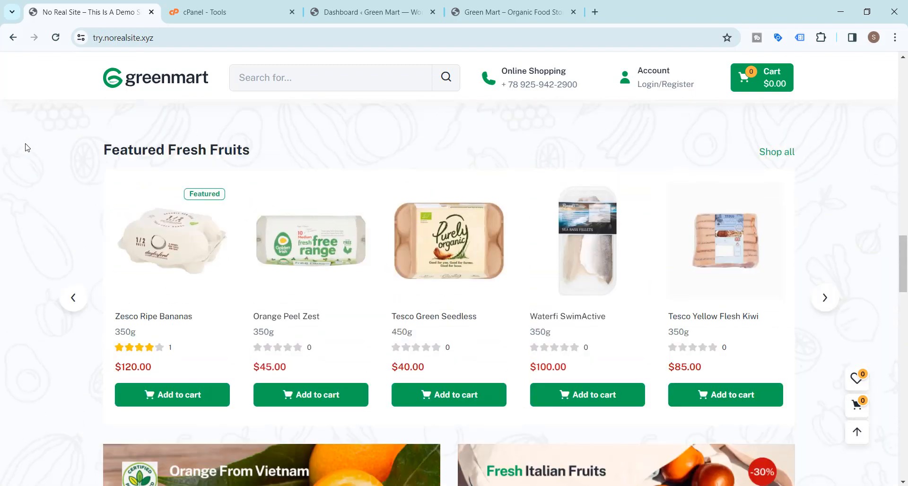
scroll(28, 148, up, 15)
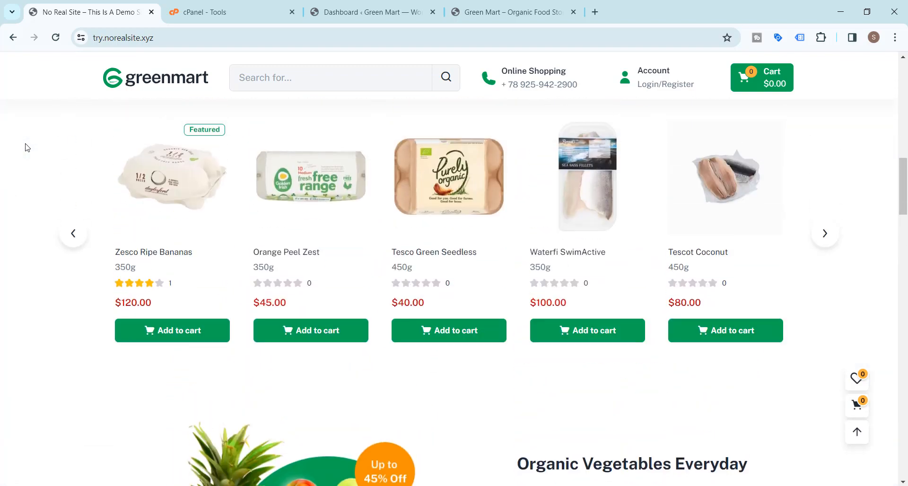
scroll(25, 143, up, 3)
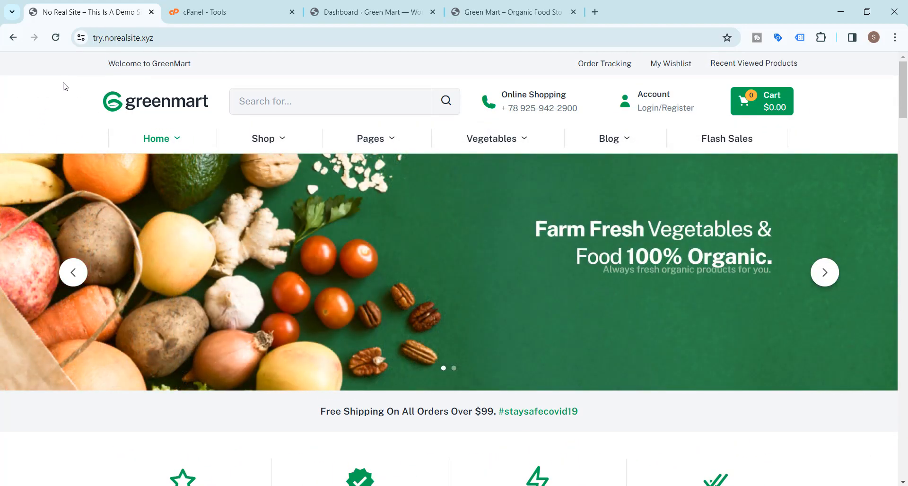
- Open the ThemeForest search results for "greenmart" in a new browser tab
click(598, 13)
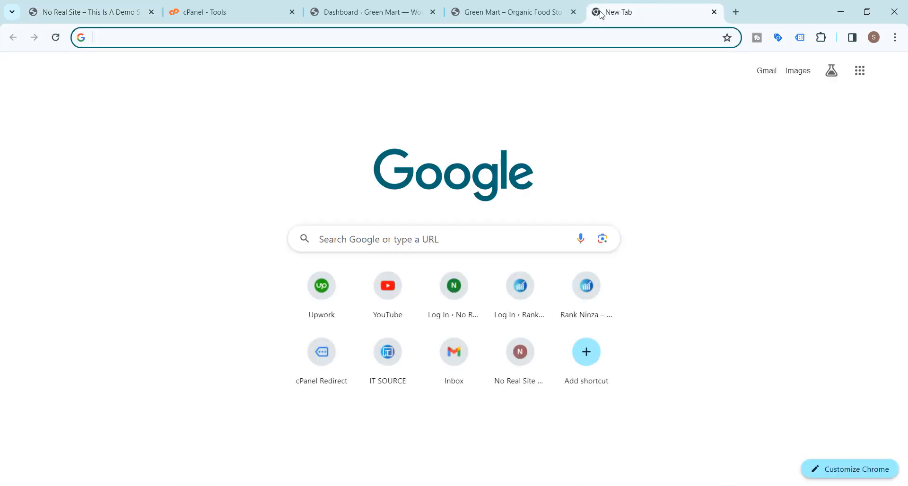
text(themeforest.net)
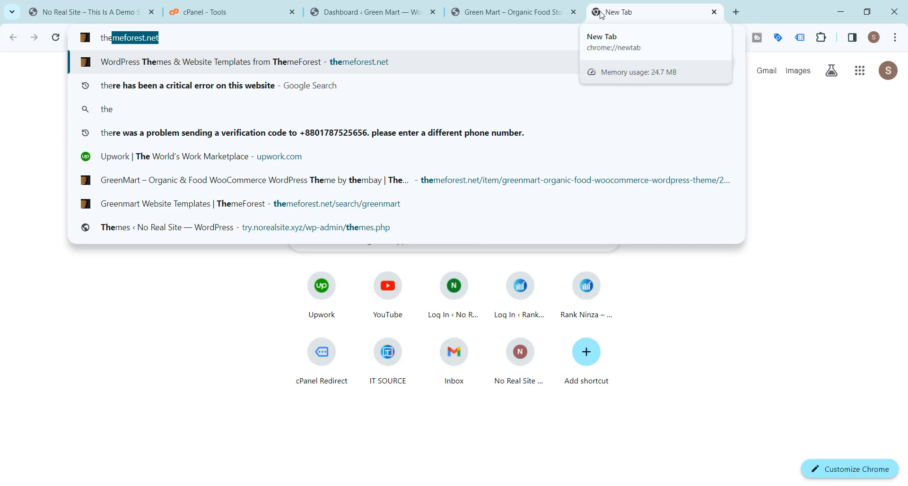
key(Down)
key(Down)
key(Down)
key(Down)
key(Down)
key(Down)
key(Return)
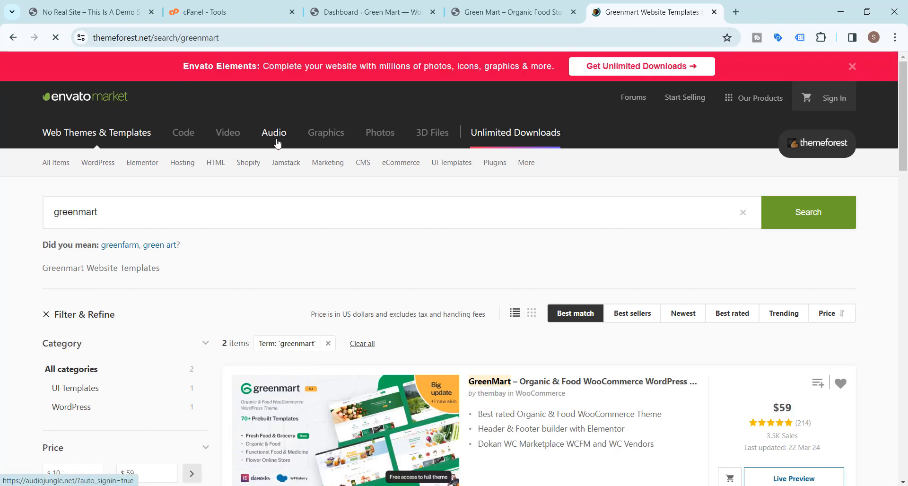
- Review the item page of the GreenMart – Organic & Food WooCommerce WordPress Theme and close it
scroll(450, 276, down, 3)
click(618, 268)
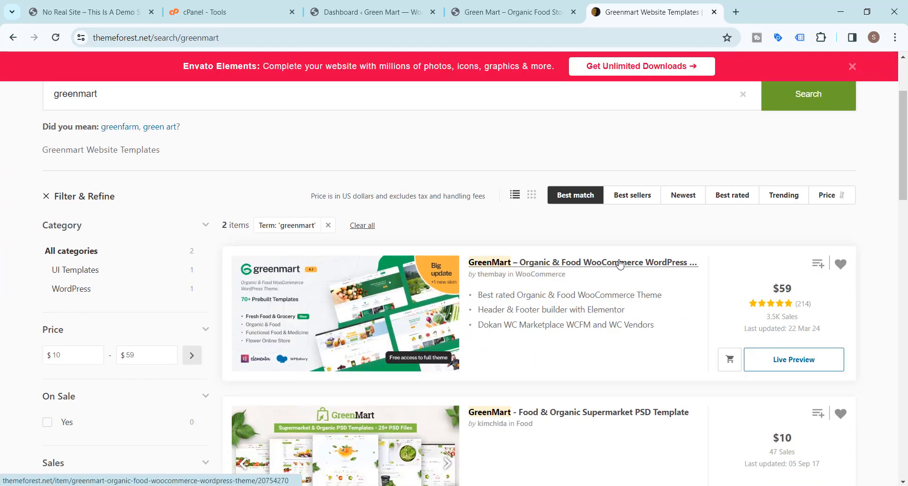
scroll(316, 230, down, 3)
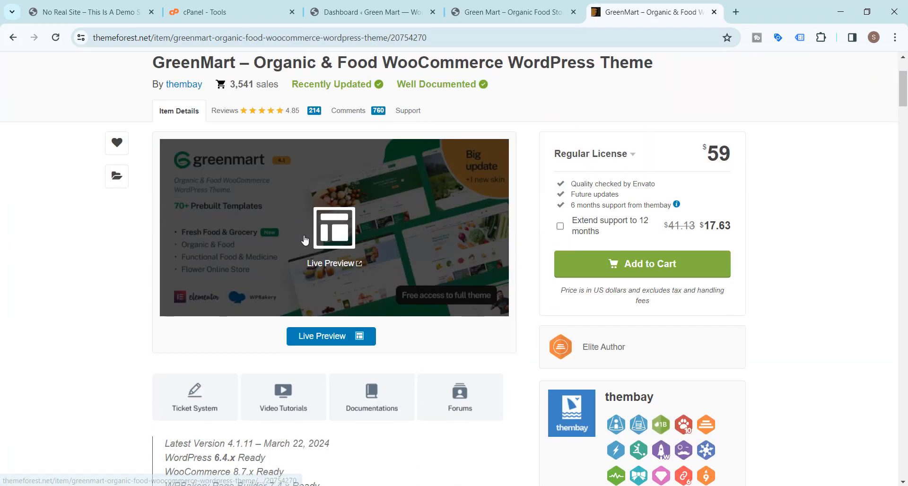
scroll(442, 201, up, 3)
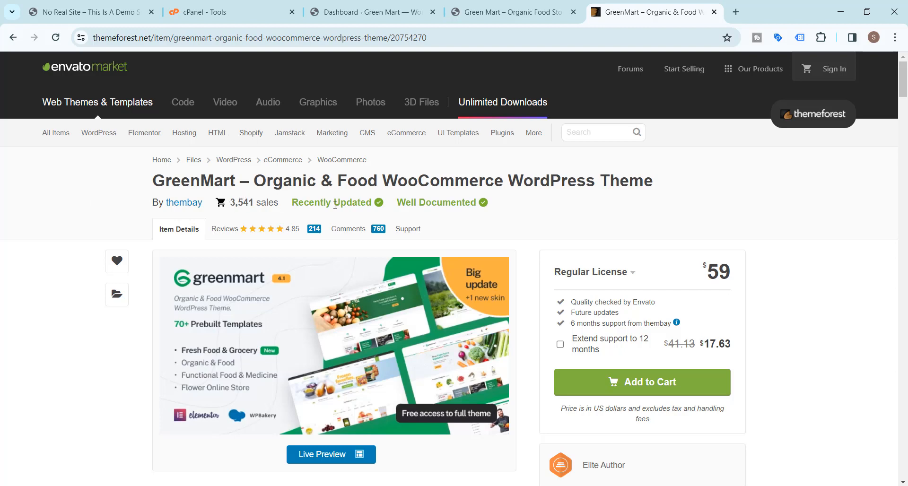
scroll(559, 197, down, 3)
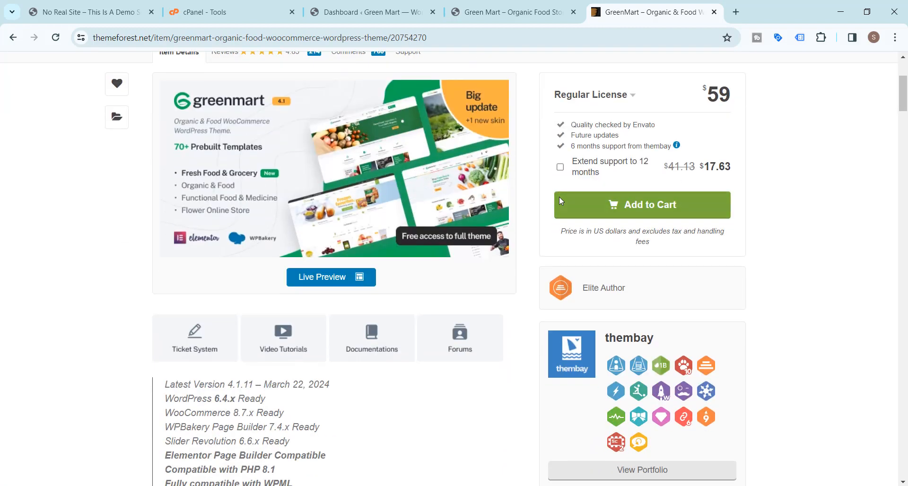
scroll(559, 196, up, 3)
click(715, 12)
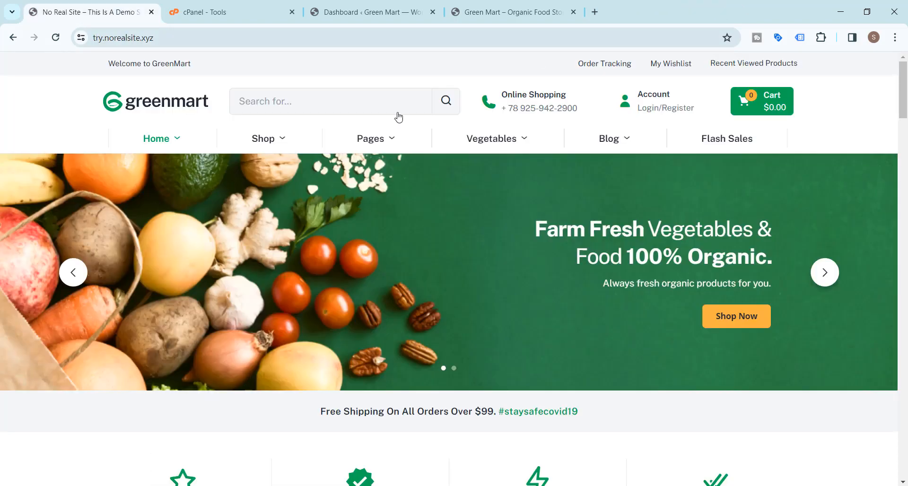
- Examine the new Green Mart site's WordPress dashboard and homepage, comparing the homepage with the demo store
click(358, 3)
scroll(179, 228, down, 6)
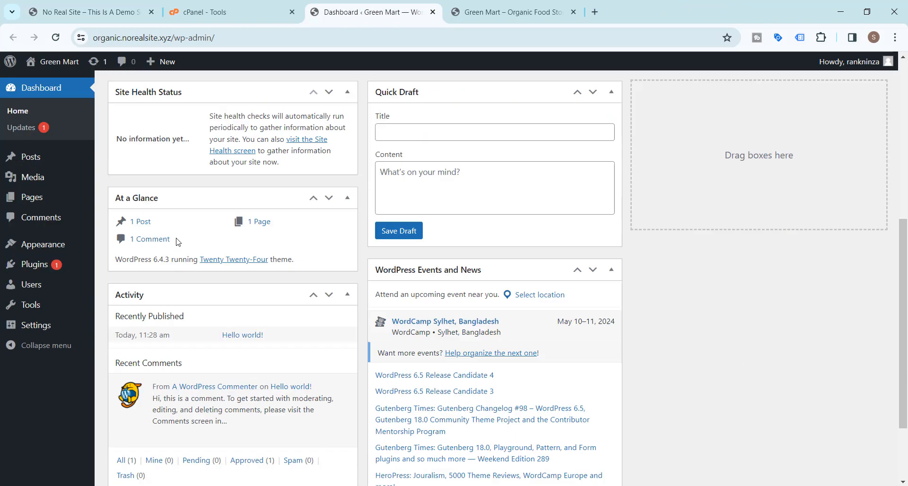
scroll(260, 170, up, 6)
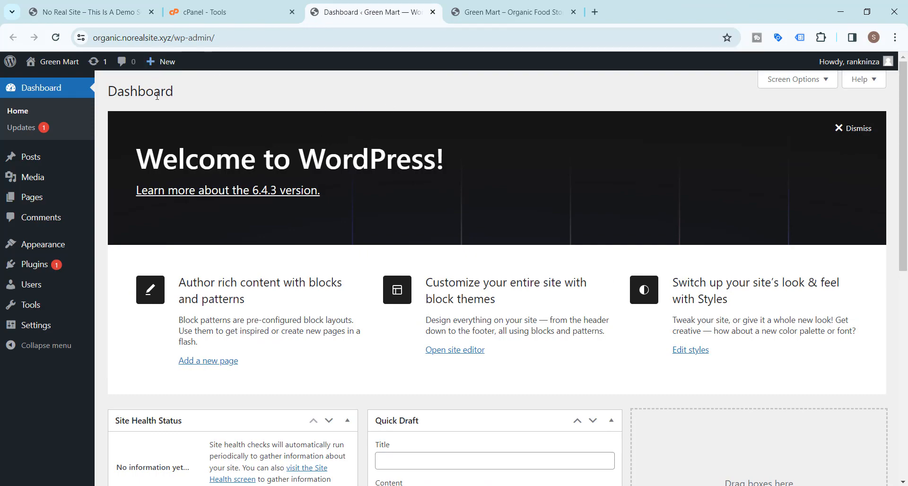
click(509, 11)
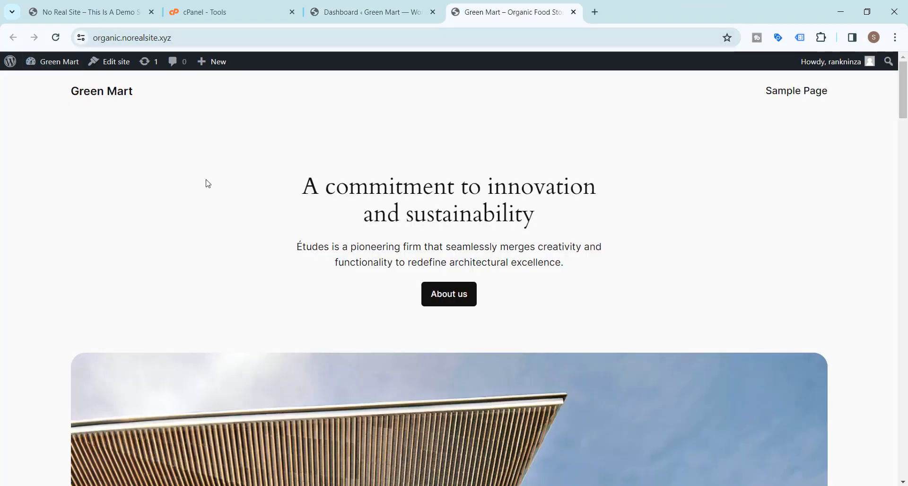
scroll(205, 182, down, 20)
scroll(209, 187, up, 7)
scroll(220, 200, up, 13)
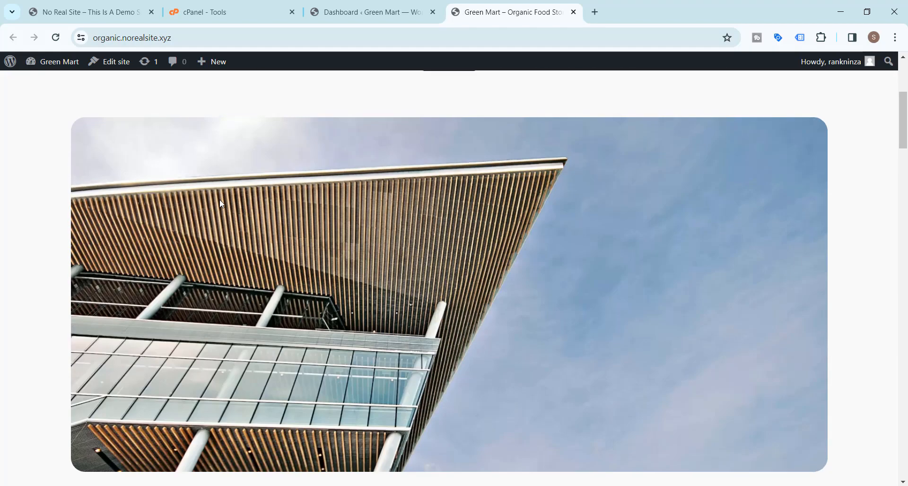
click(90, 12)
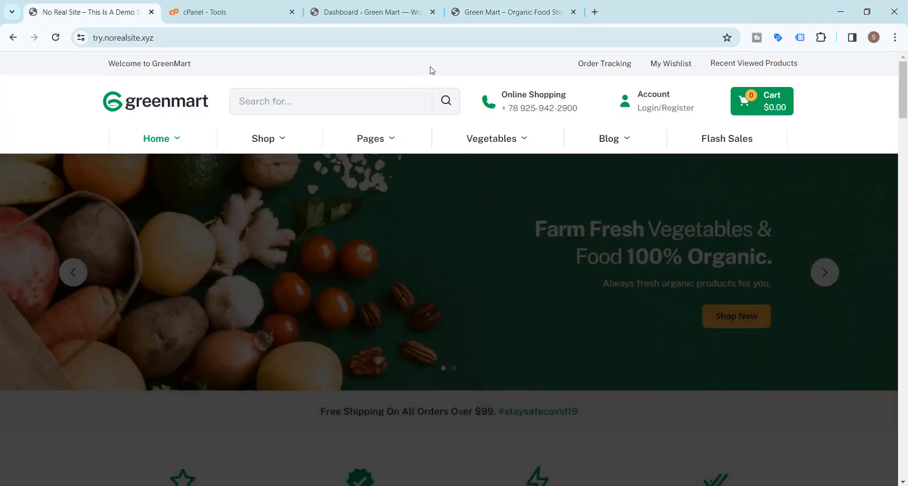
click(479, 6)
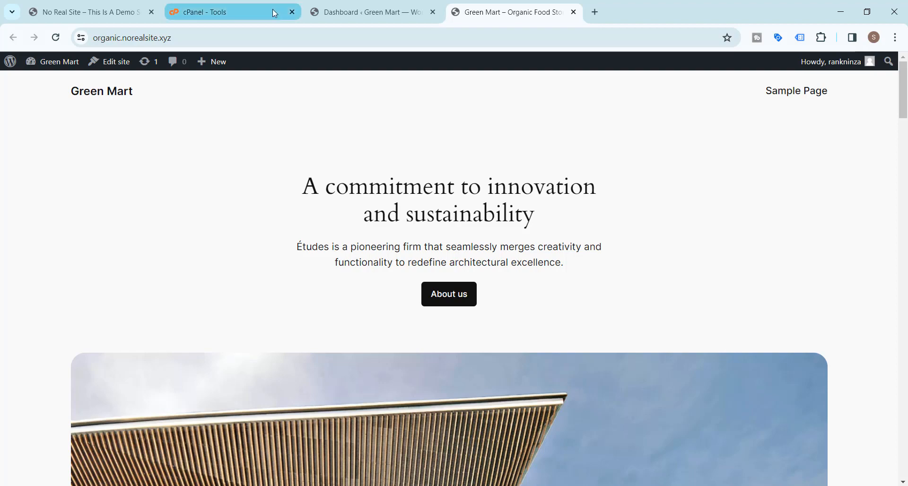
- Switch to cPanel and open organic.norealsite.xyz/wp-content/themes in the File Manager
click(234, 5)
scroll(254, 108, down, 12)
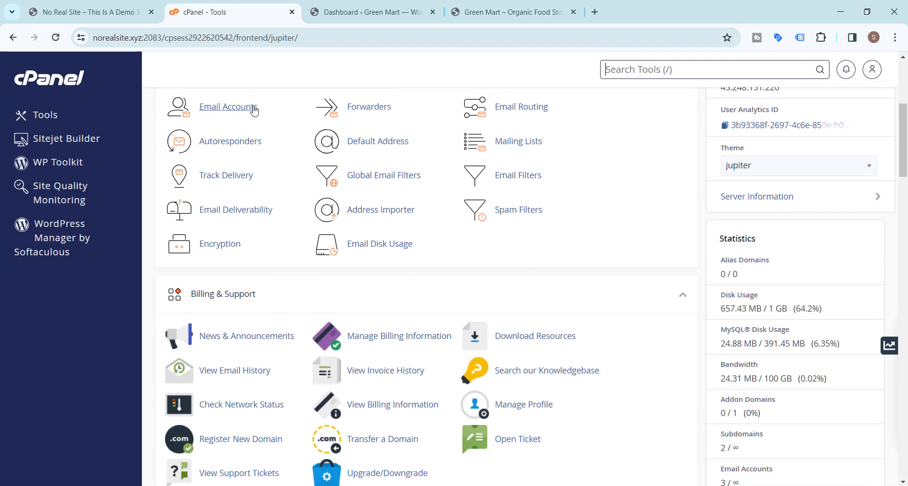
click(227, 346)
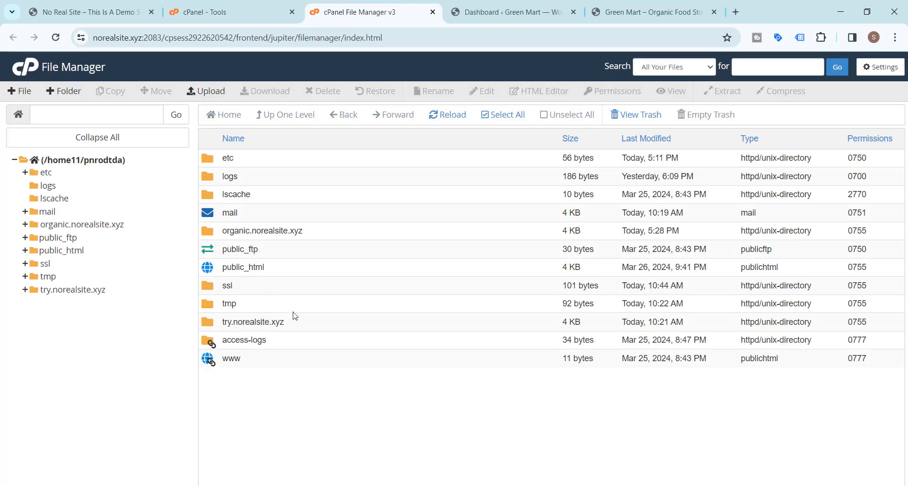
double_click(320, 236)
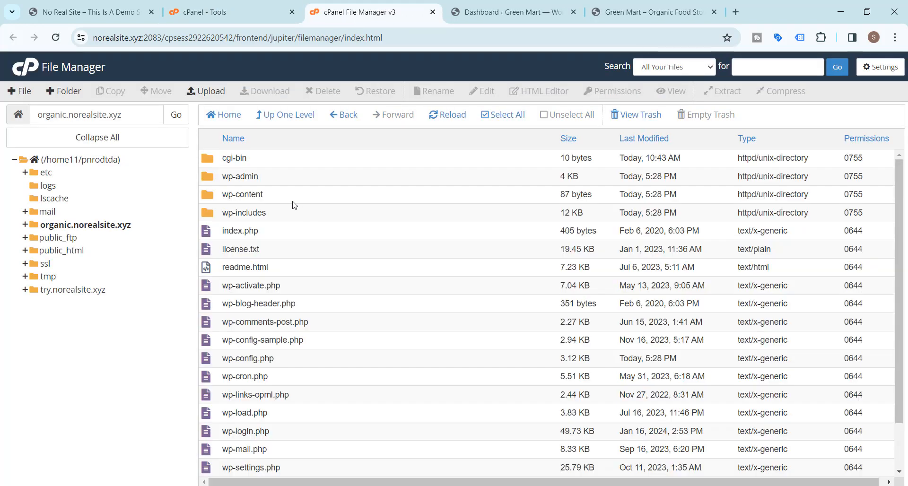
double_click(283, 197)
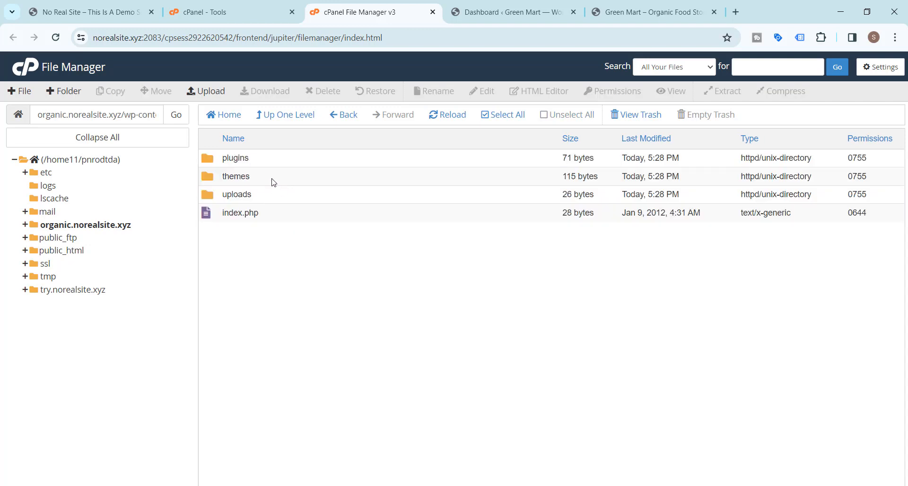
double_click(272, 179)
- Upload greenmart.4.1.11-tnks0h.zip from the Desktop to the themes folder and reload the folder's listing
click(208, 92)
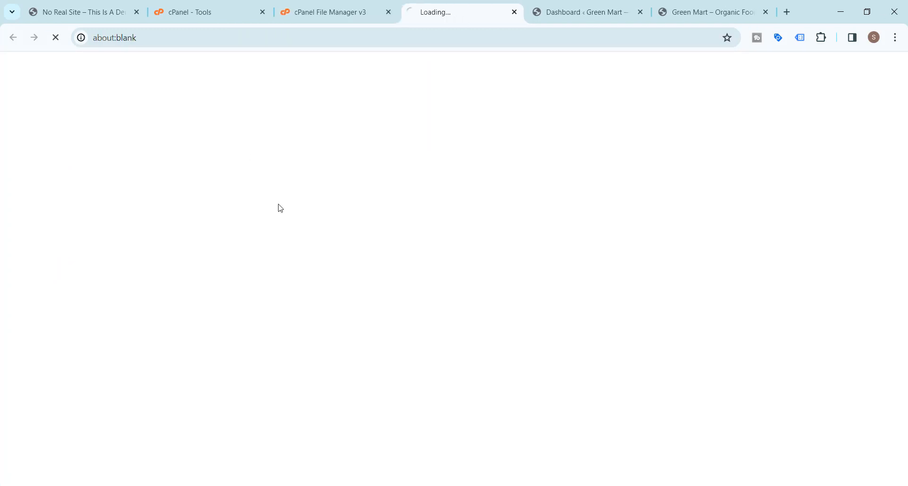
click(442, 261)
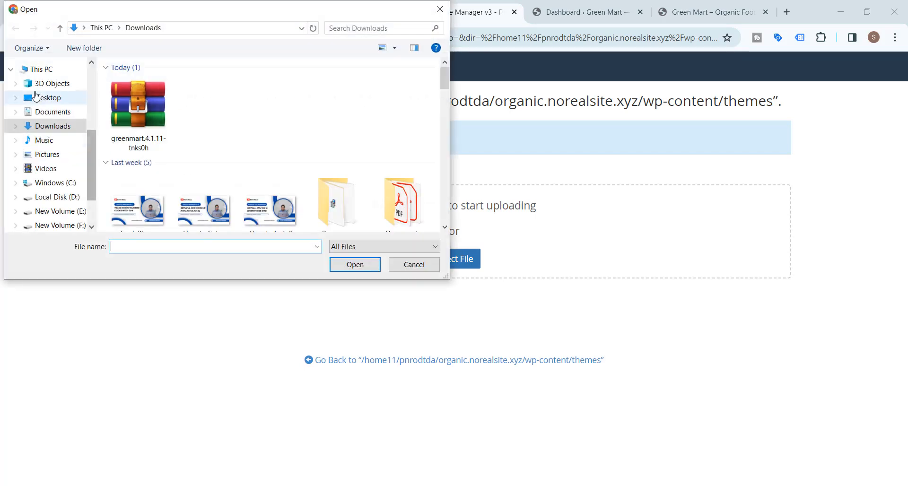
click(47, 98)
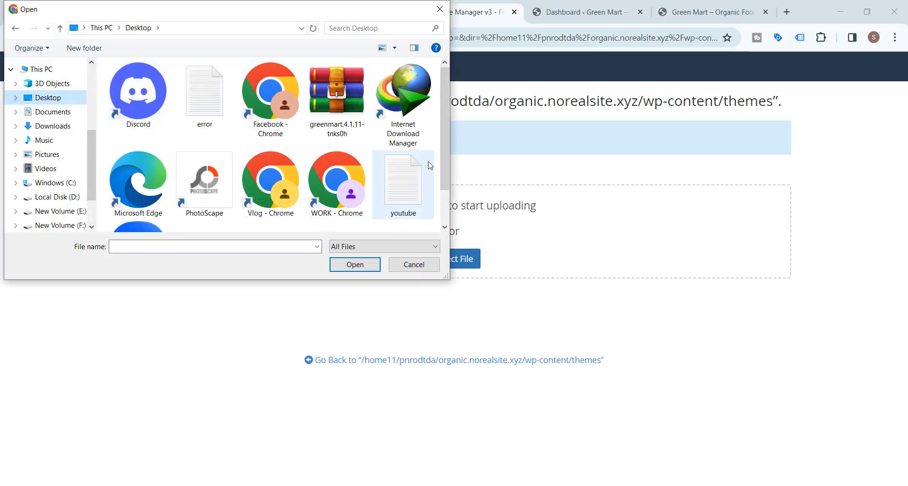
click(350, 115)
click(351, 264)
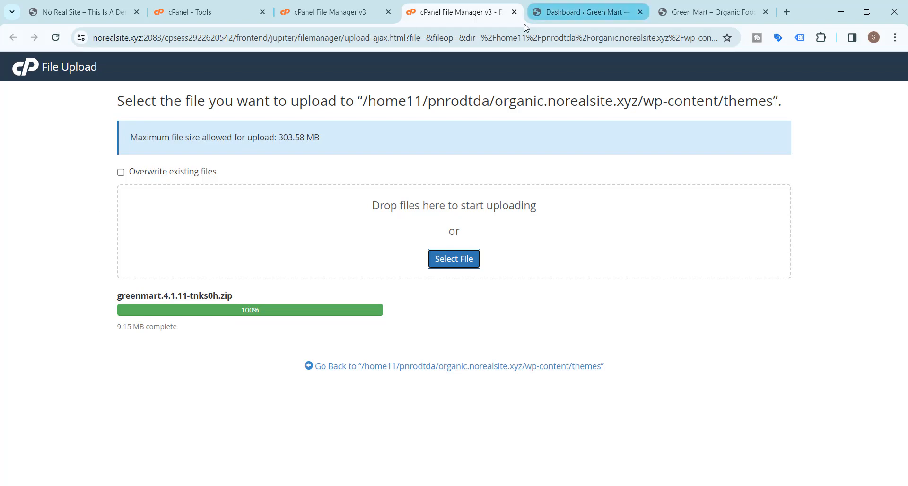
click(514, 12)
click(465, 121)
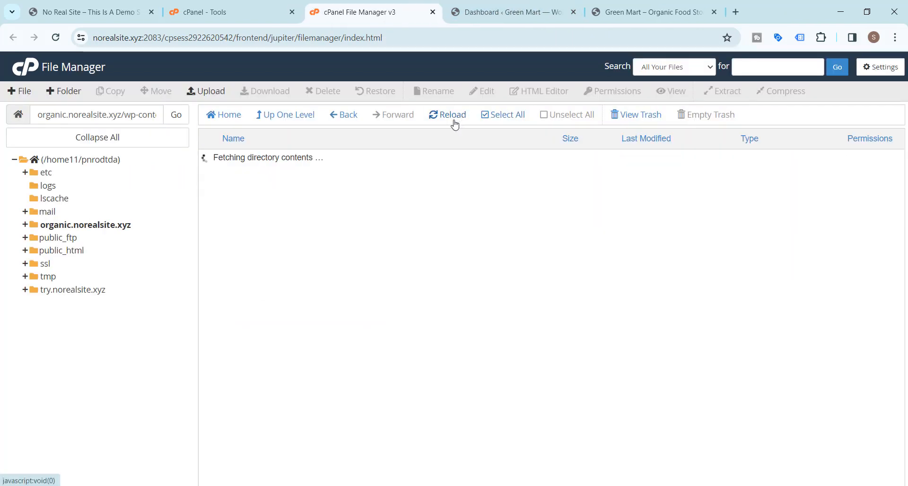
- Extract greenmart.4.1.11-tnks0h.zip into /organic.norealsite.xyz/wp-content/themes and reload the folder's listing
click(359, 214)
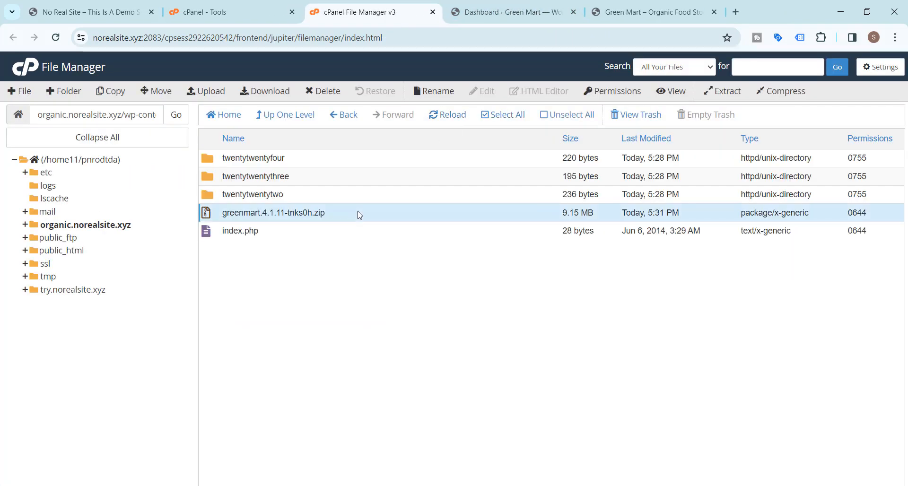
right_click(360, 217)
click(389, 344)
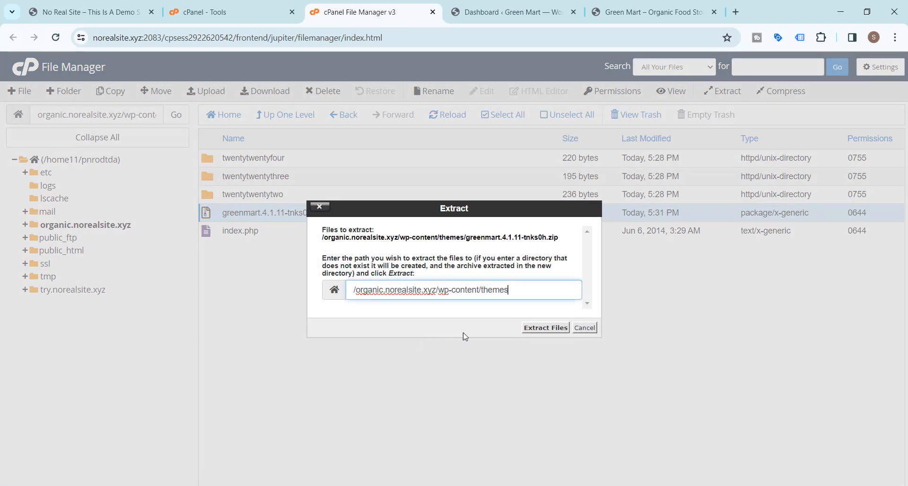
click(543, 325)
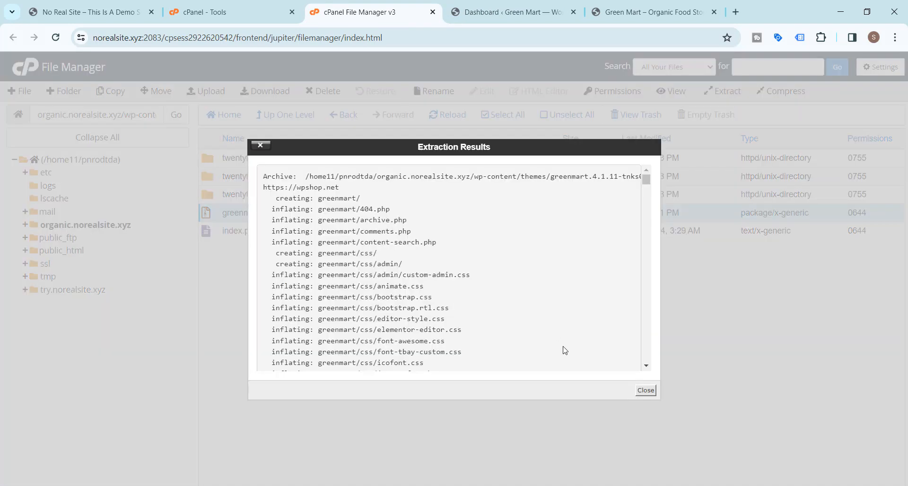
click(647, 389)
click(444, 124)
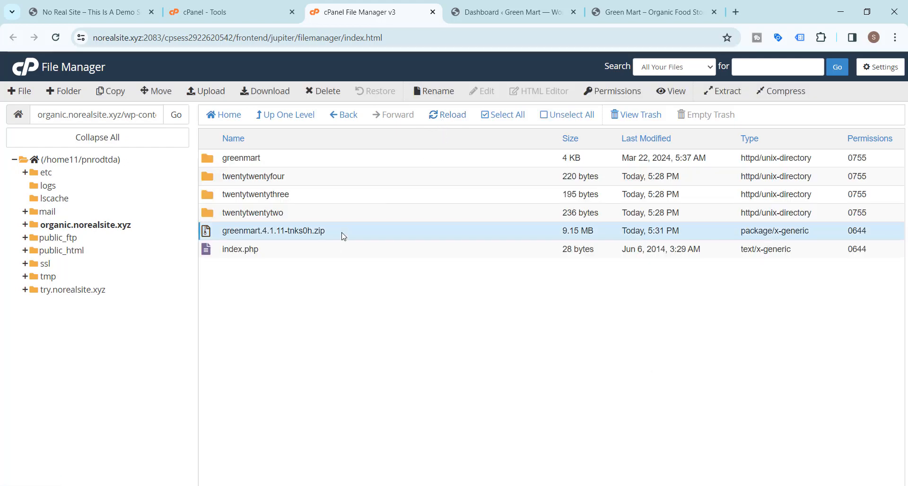
- Permanently delete greenmart.4.1.11-tnks0h.zip from the themes folder, skipping the trash
right_click(344, 235)
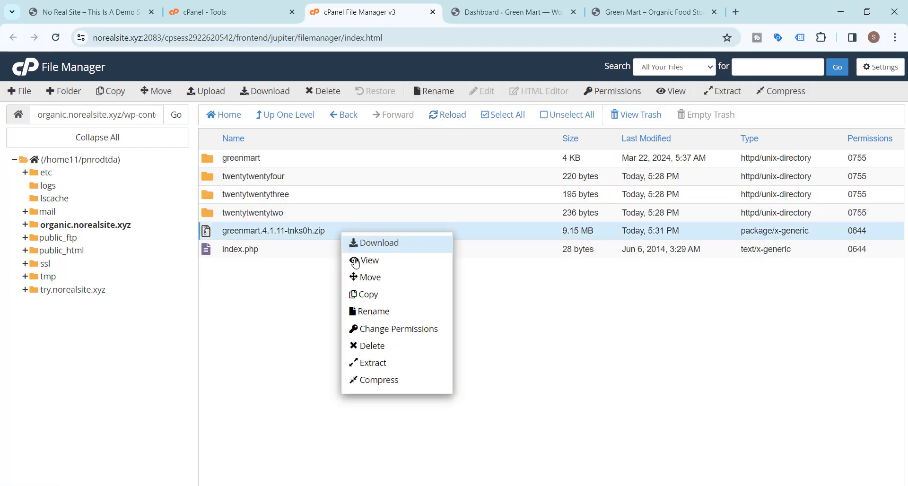
click(368, 347)
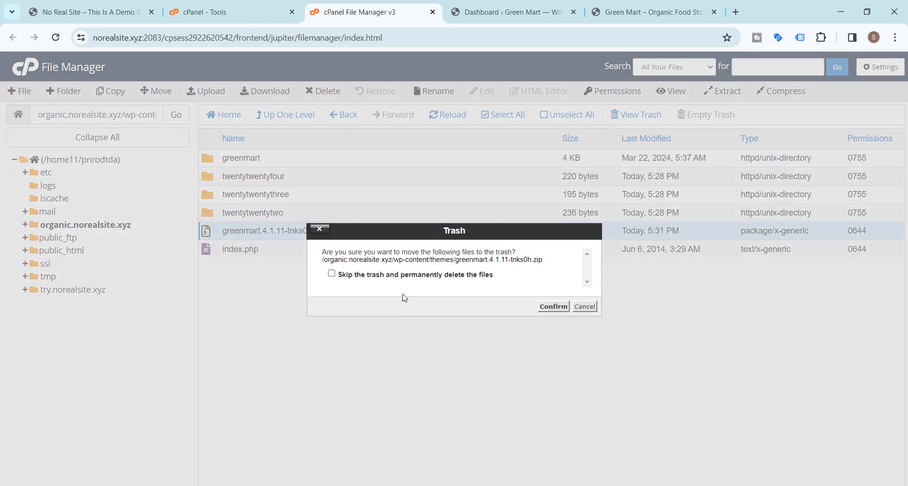
click(440, 276)
click(554, 306)
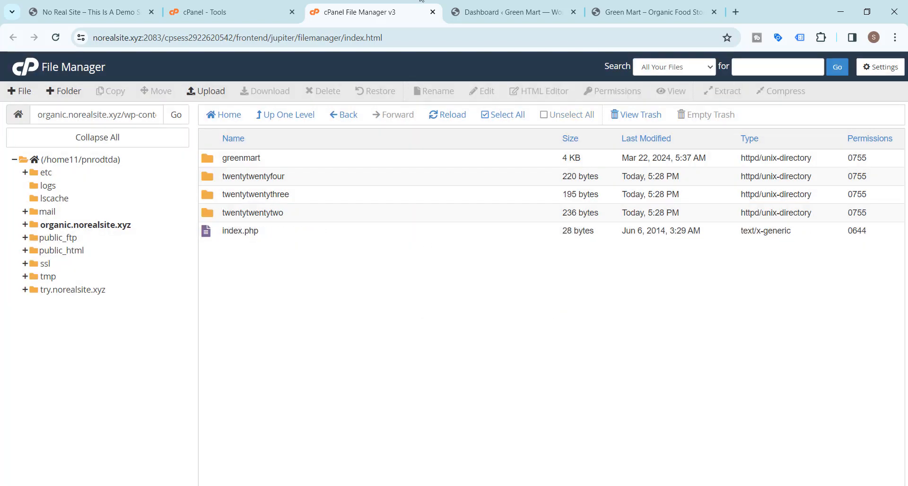
- Switch to the Green Mart site's WordPress dashboard and activate the GreenMart theme
click(473, 12)
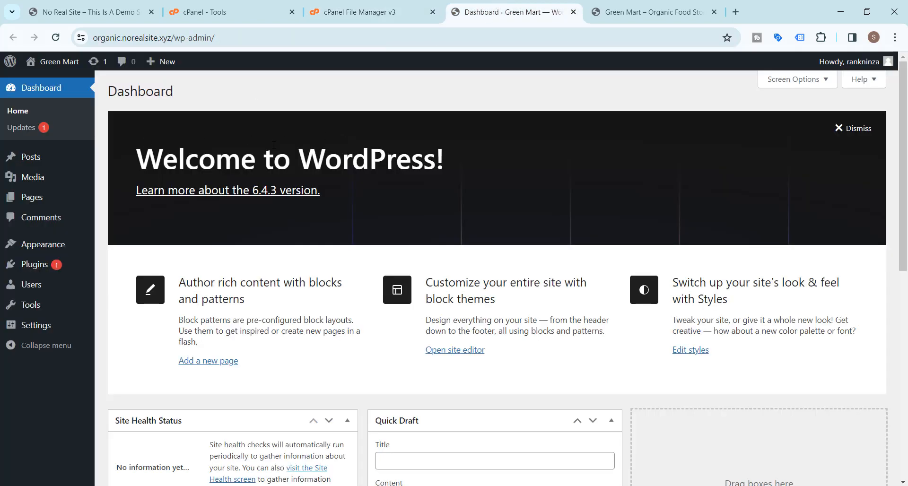
mouse_move(41, 253)
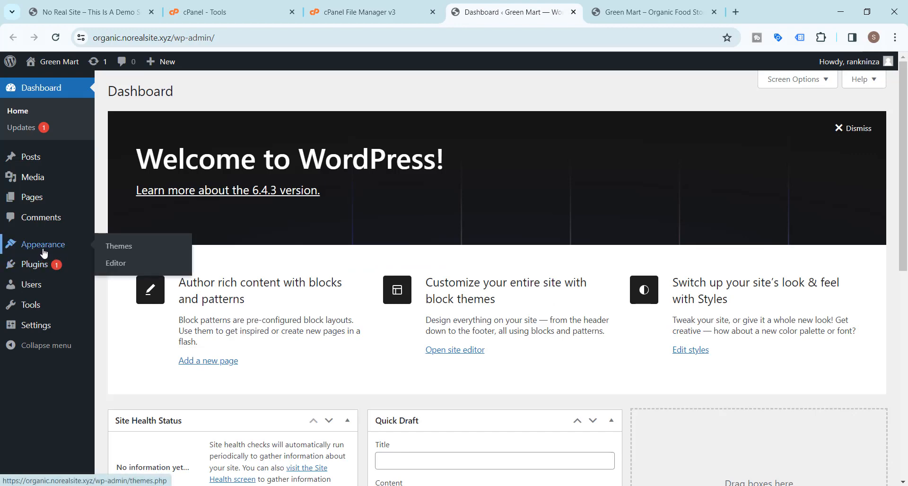
click(168, 242)
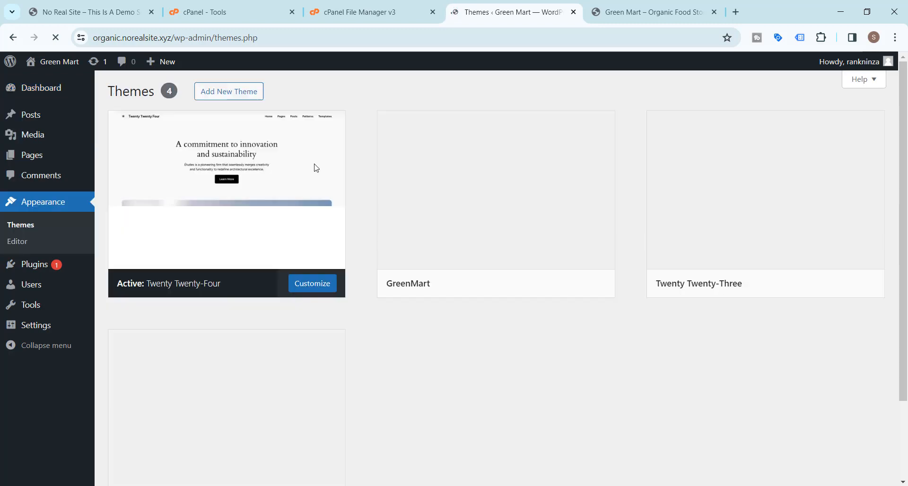
mouse_move(467, 235)
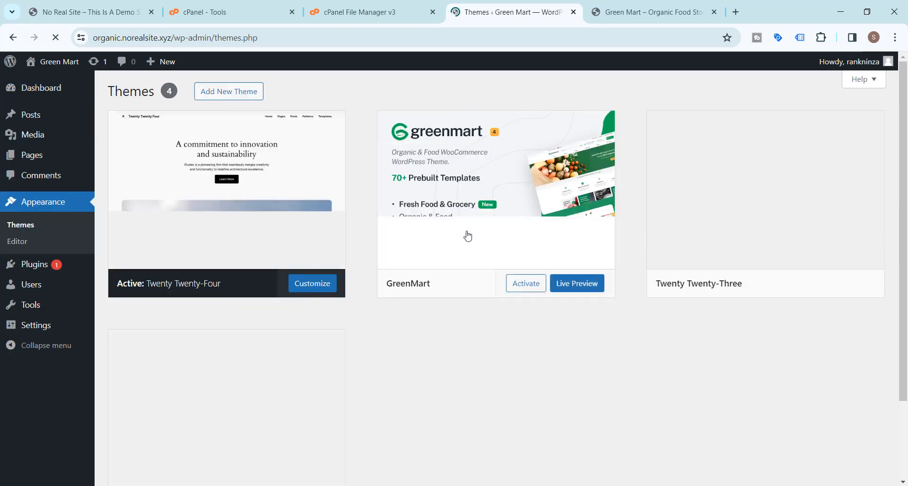
click(524, 289)
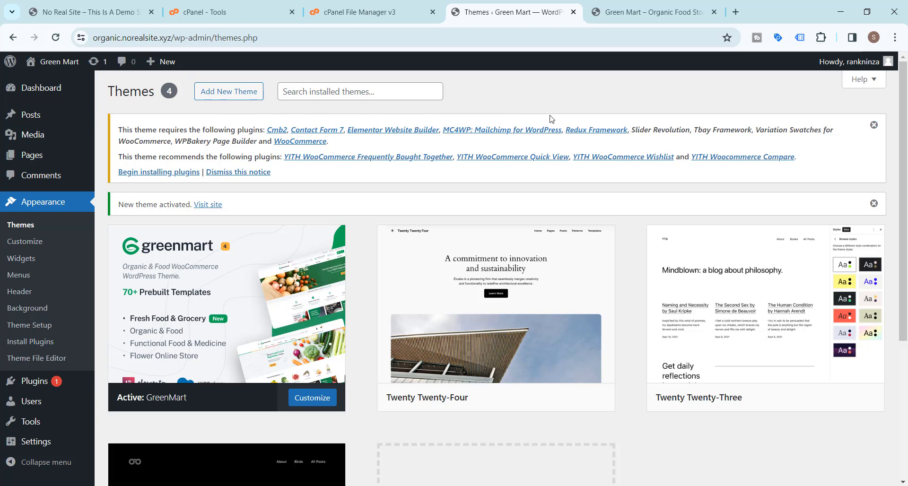
- Bulk-install all the theme's required and recommended plugins except WPBakery Page Builder, and close the cPanel File Manager page
click(161, 172)
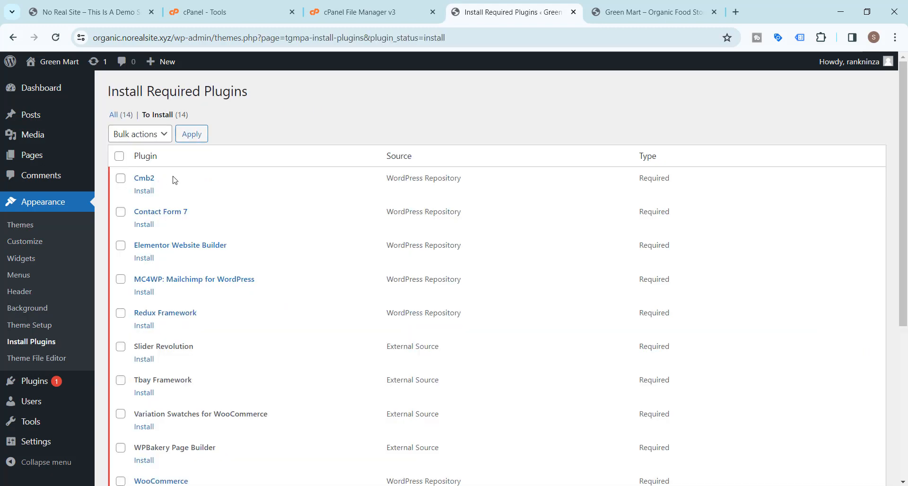
click(119, 157)
scroll(197, 215, down, 4)
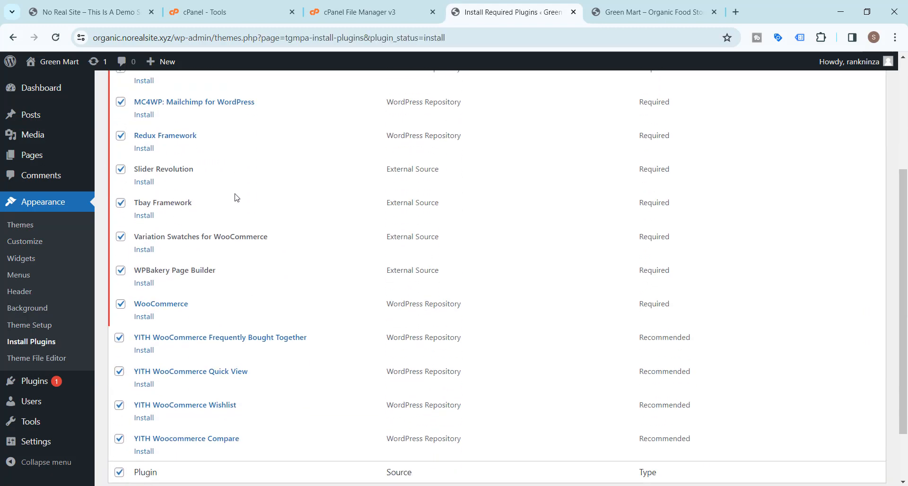
scroll(238, 198, up, 1)
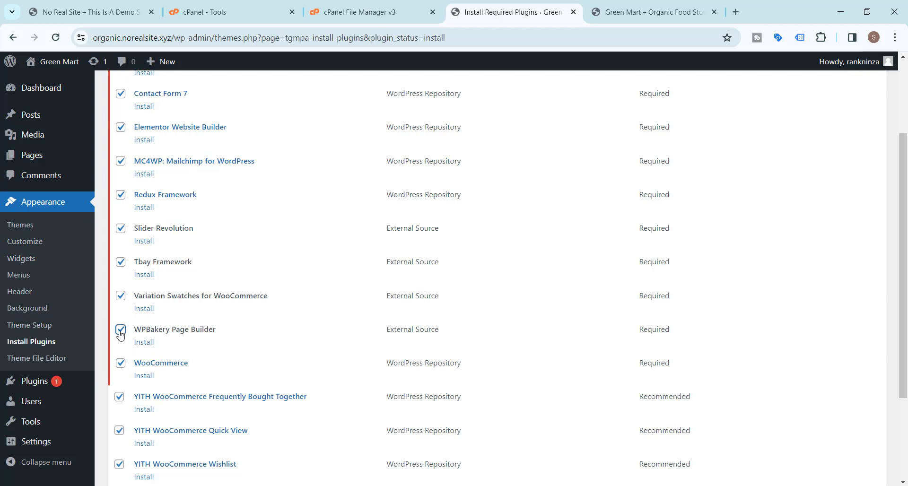
scroll(233, 336, down, 3)
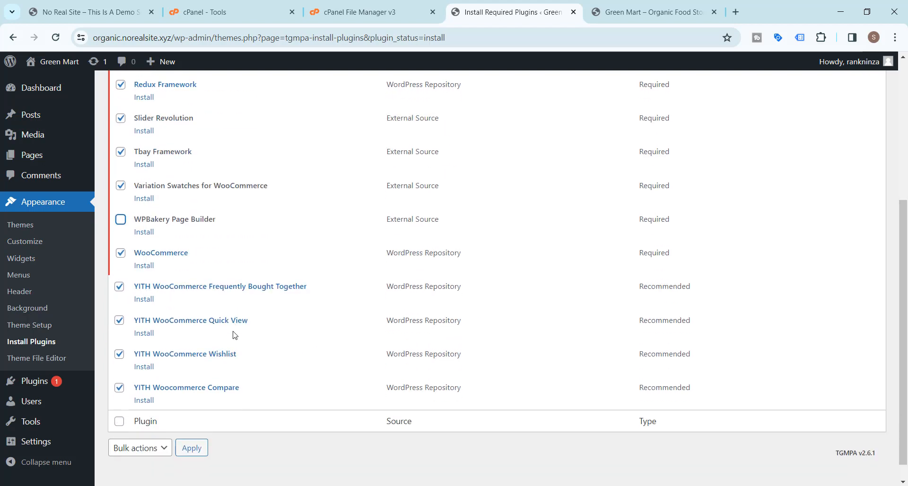
click(163, 428)
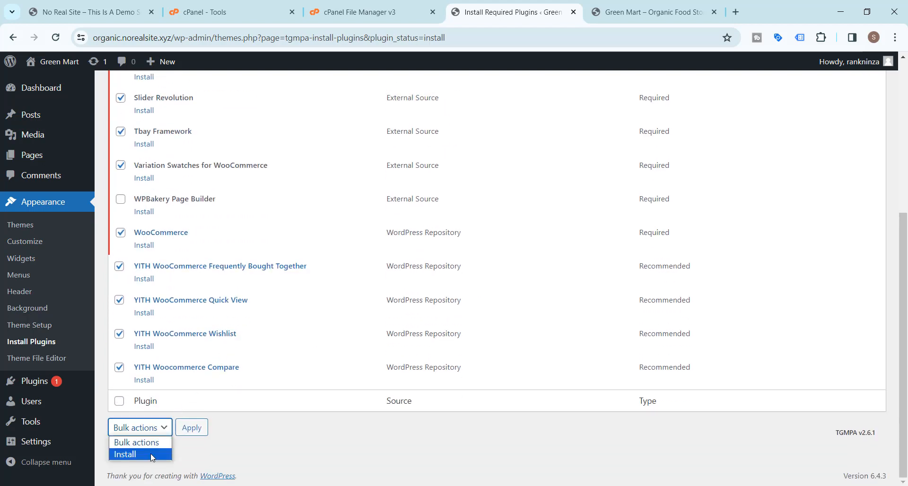
click(150, 454)
click(192, 428)
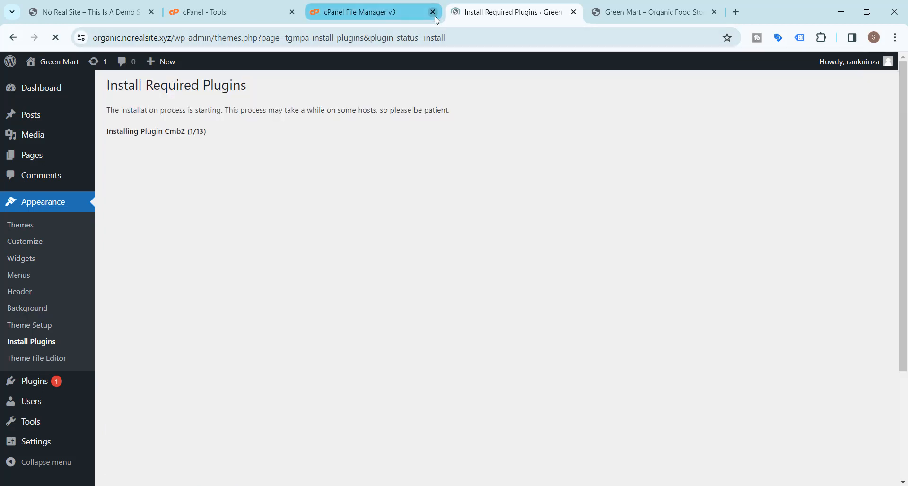
click(432, 13)
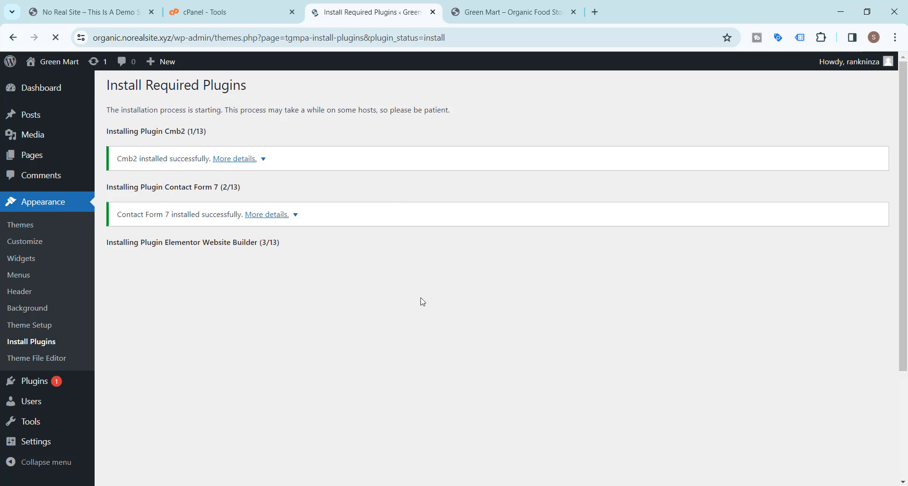
click(454, 485)
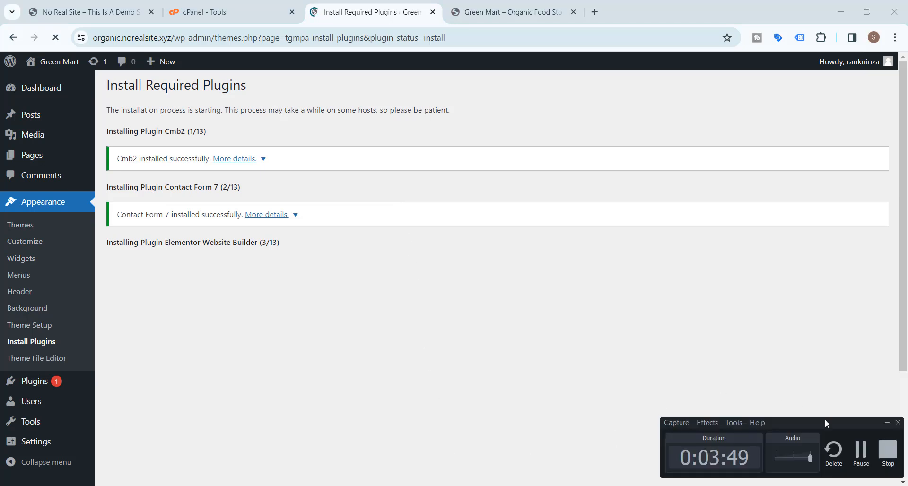
click(861, 451)
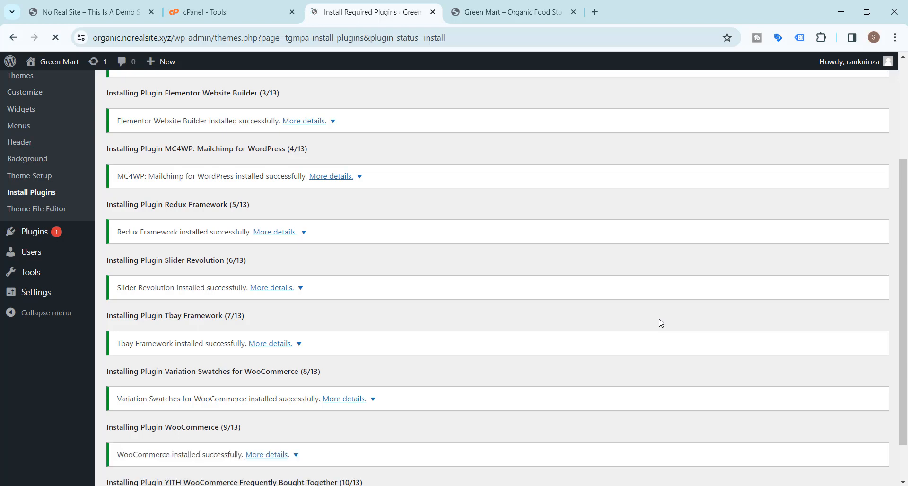
- Return to the required plugins list once the installations finish and bulk-activate every plugin except WPBakery Page Builder
scroll(660, 322, down, 1)
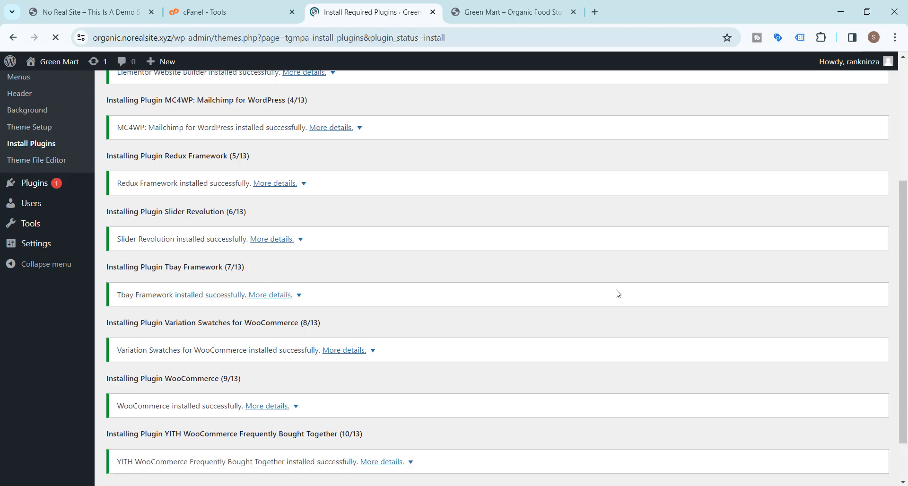
scroll(618, 294, down, 1)
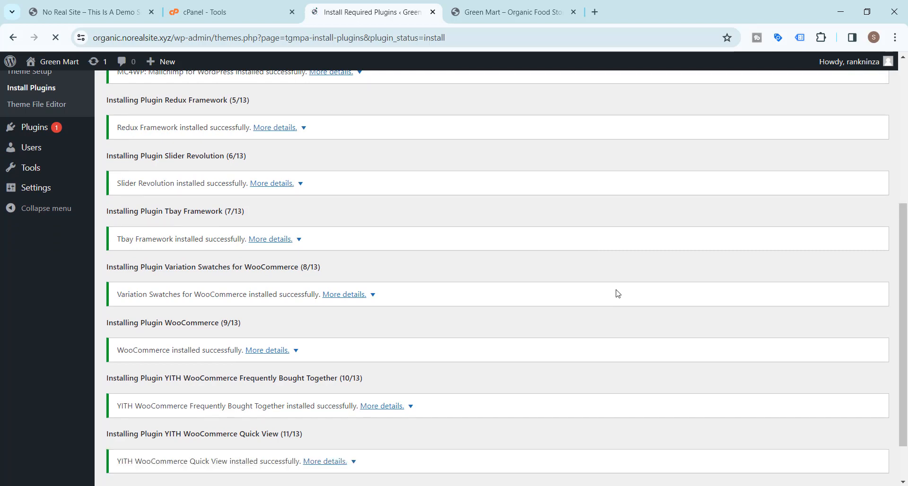
scroll(617, 293, down, 1)
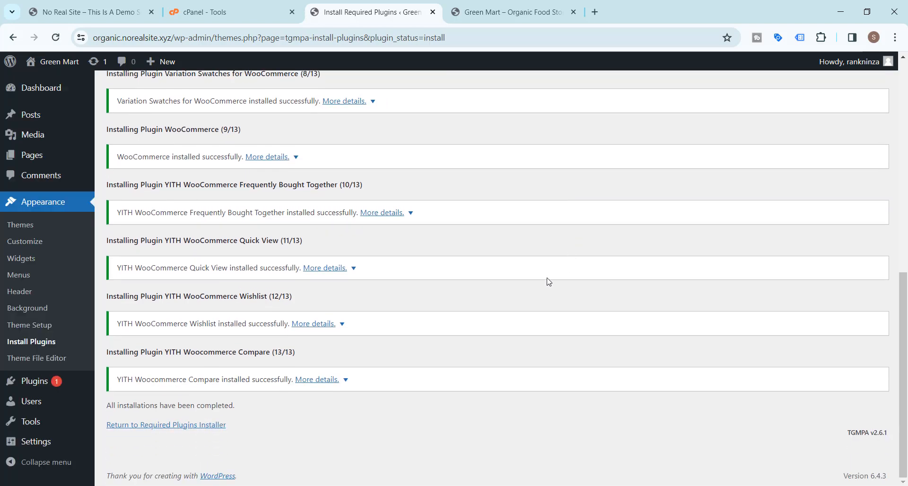
click(160, 428)
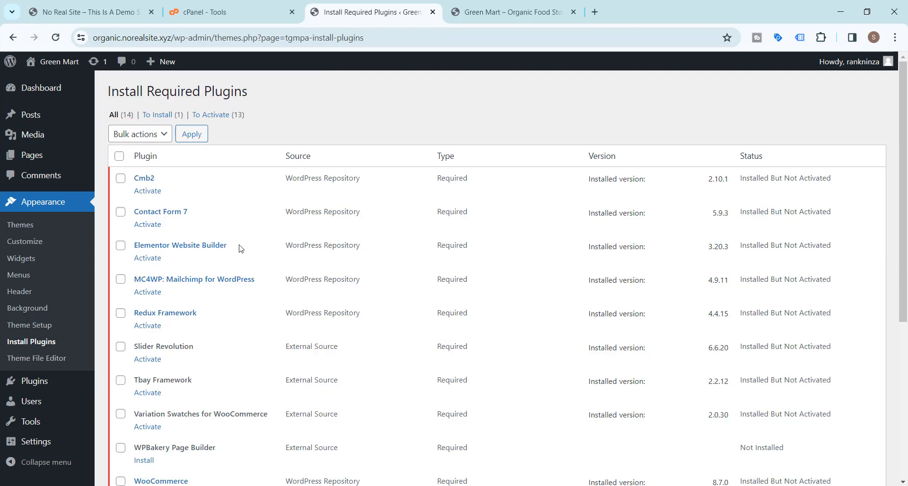
click(119, 156)
scroll(150, 311, down, 4)
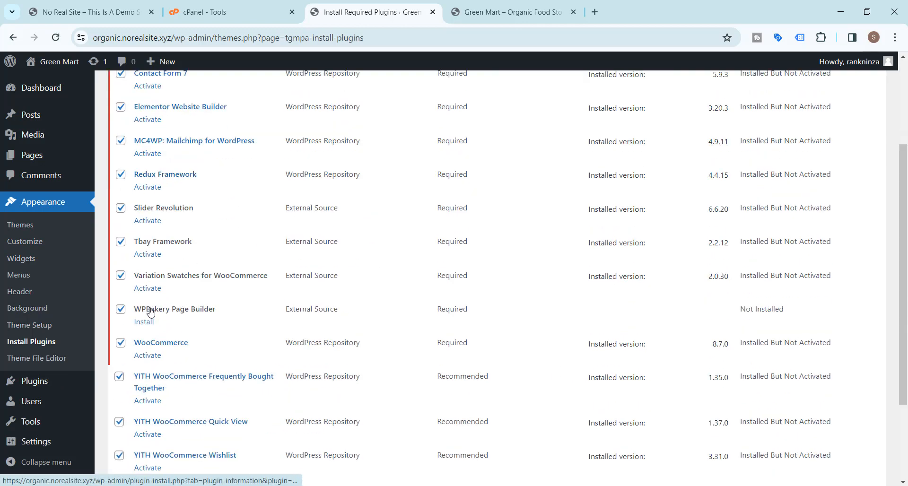
click(121, 274)
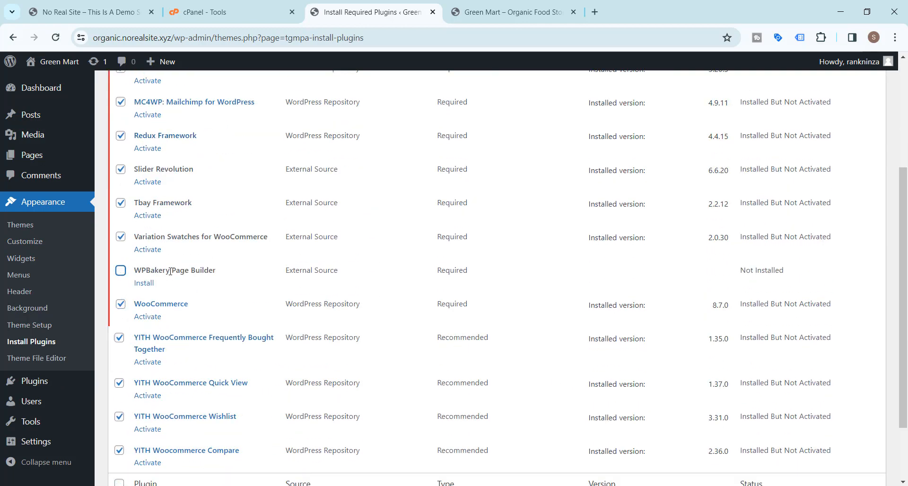
scroll(227, 278, down, 2)
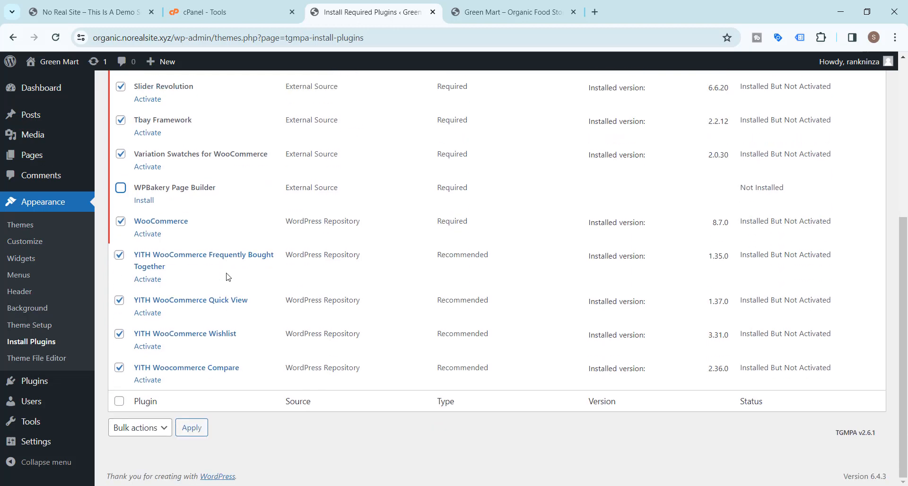
click(163, 430)
click(143, 479)
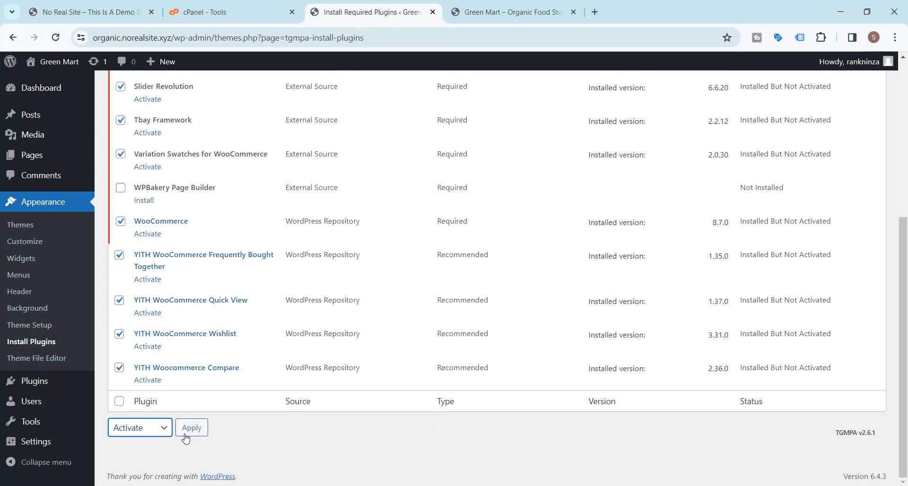
click(191, 428)
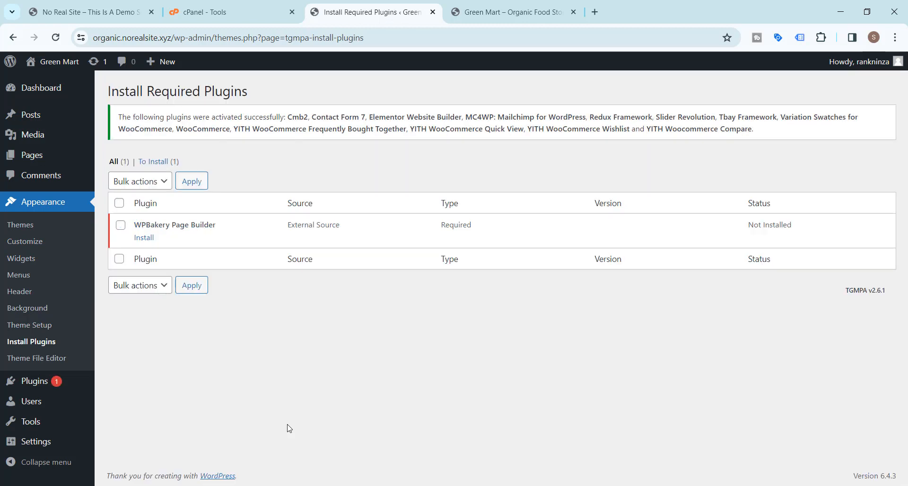
- Close the Elementor onboarding, open the GreenMart Theme Setup wizard and start it, advancing to the child theme stage
click(33, 327)
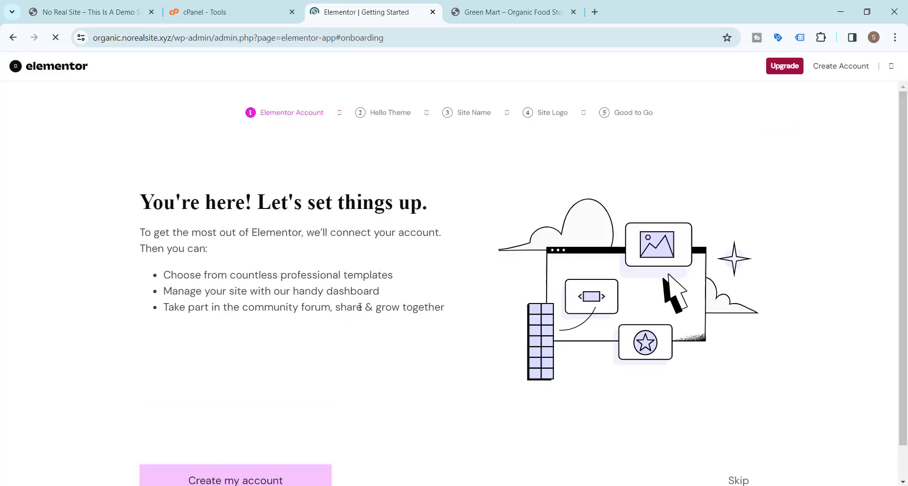
click(891, 66)
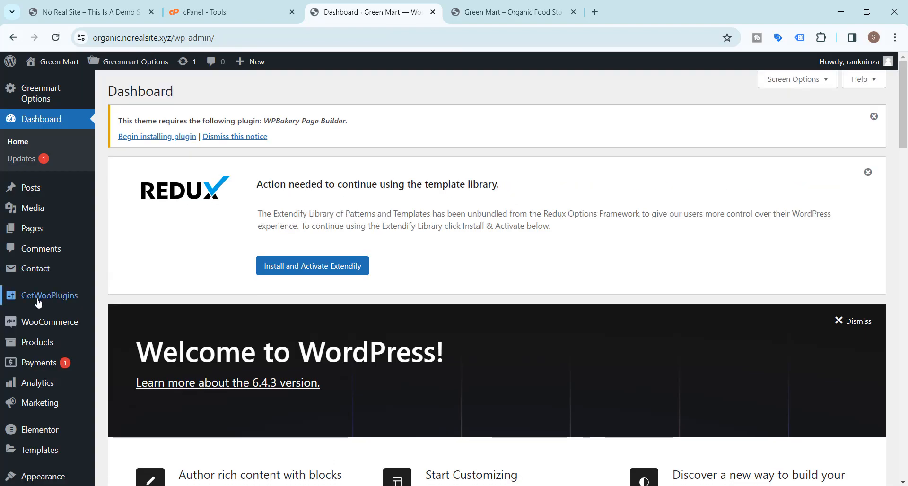
scroll(12, 299, down, 5)
mouse_move(40, 308)
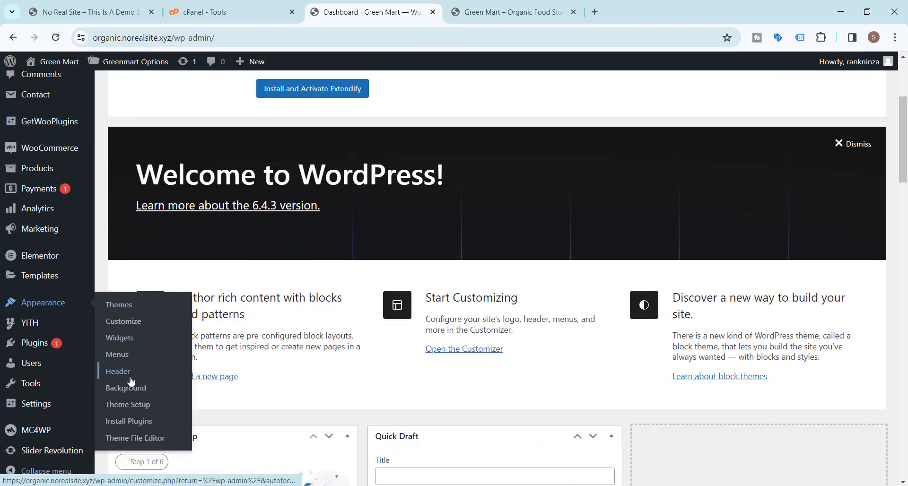
click(133, 406)
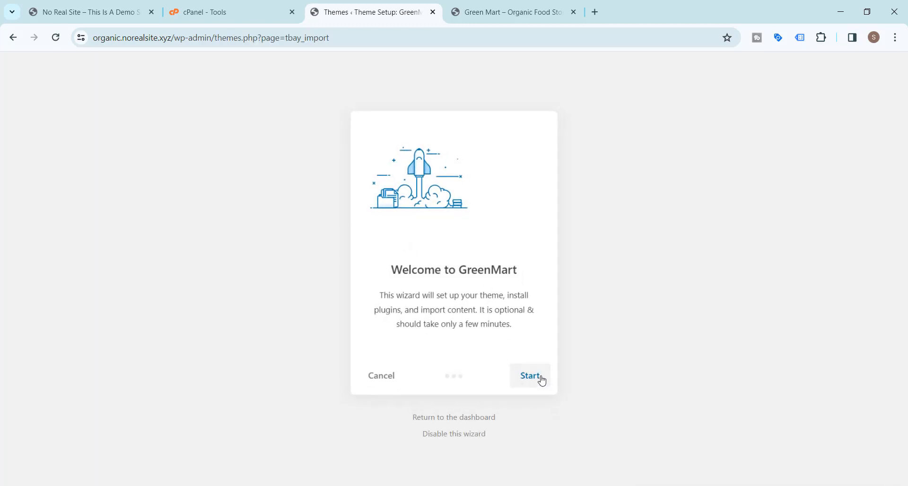
click(538, 379)
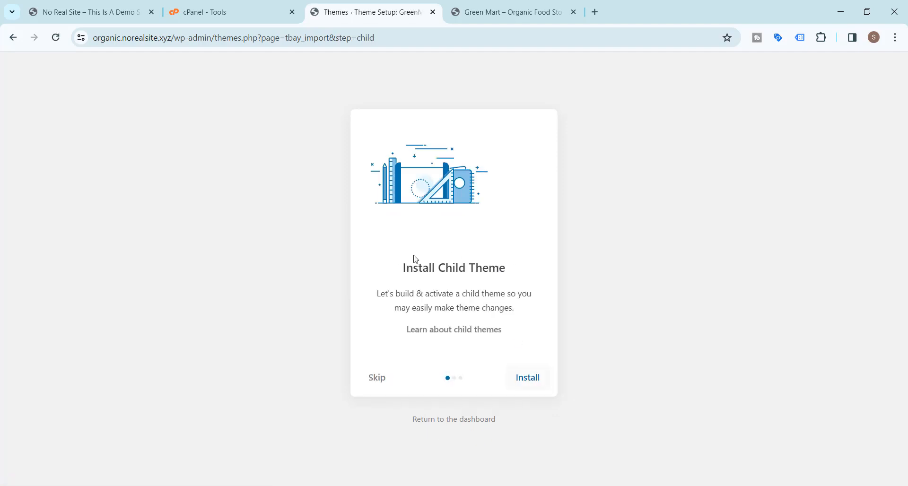
- Install the child theme and import the Home 1 demo content with Content, Widgets, Redux and After import included
click(530, 380)
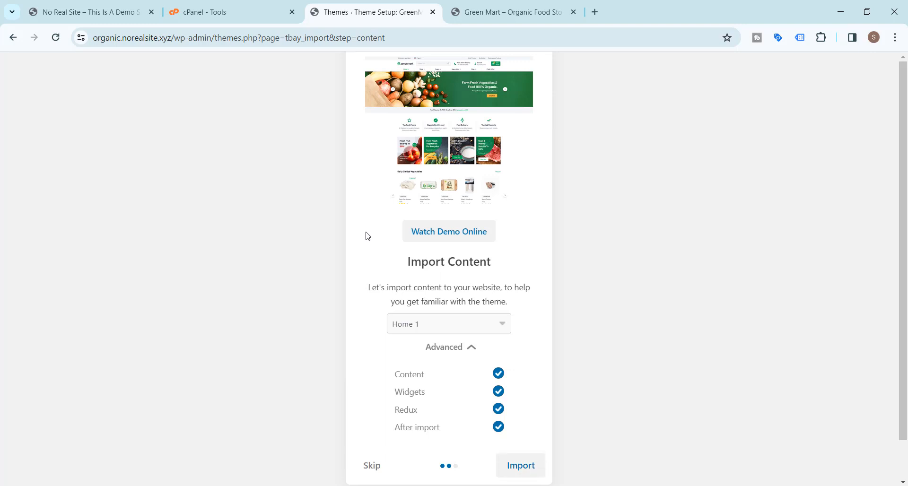
scroll(367, 206, down, 1)
scroll(364, 268, up, 1)
click(483, 6)
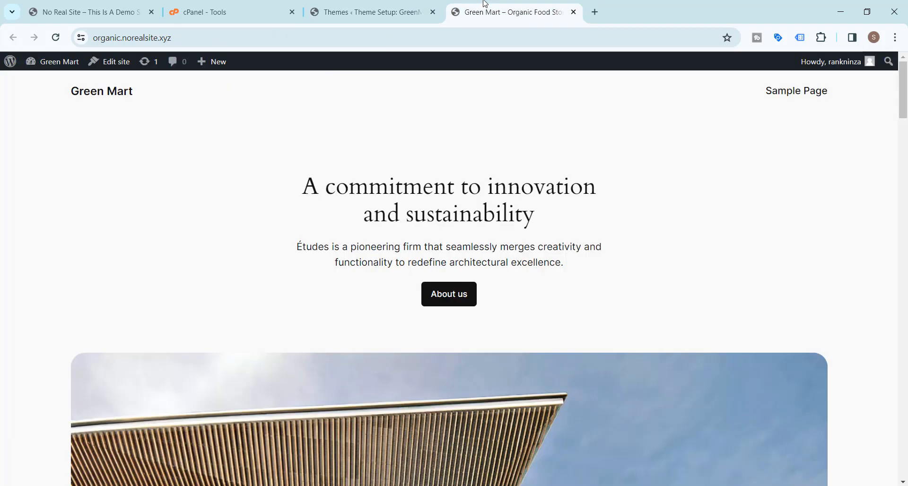
click(375, 4)
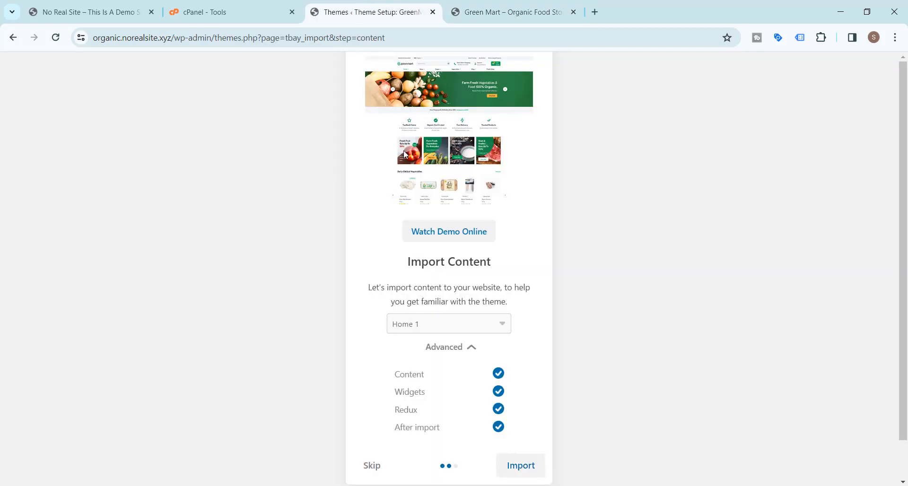
scroll(383, 199, down, 1)
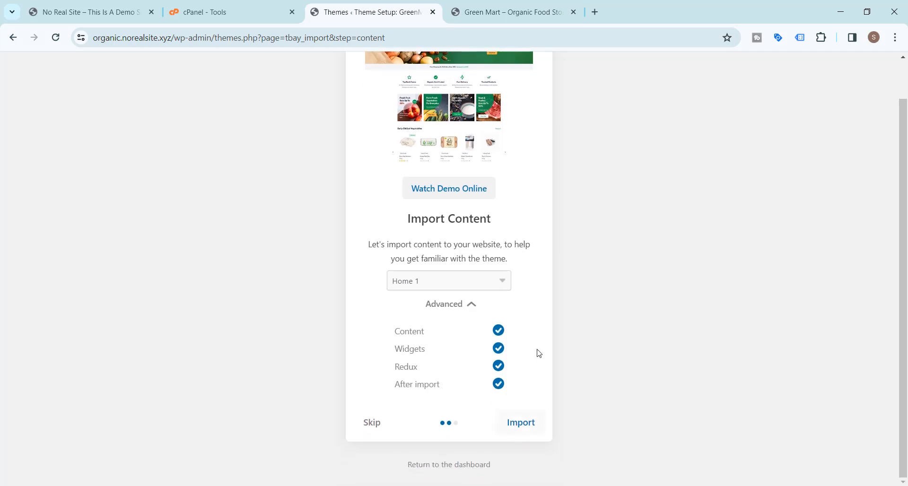
click(529, 425)
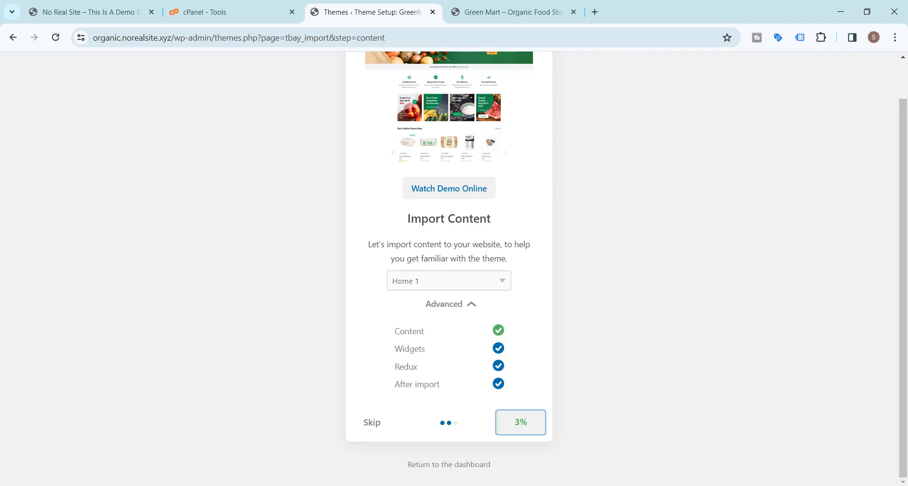
key(alt+Tab)
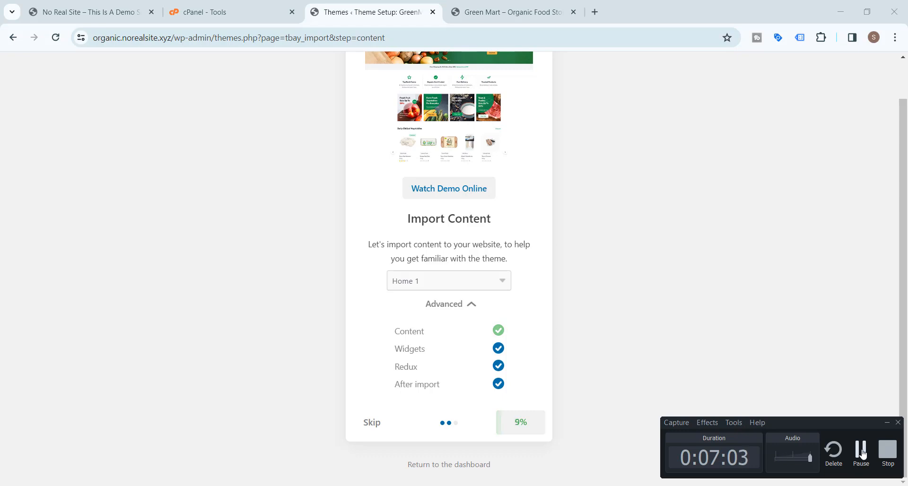
click(861, 452)
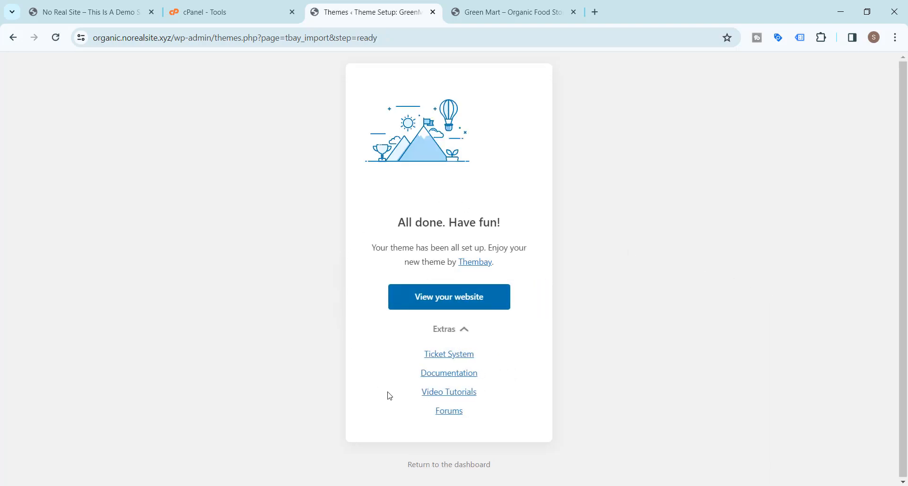
- Return to the WordPress dashboard and dismiss the required plugins notice, the Redux notice and the welcome panel
click(448, 464)
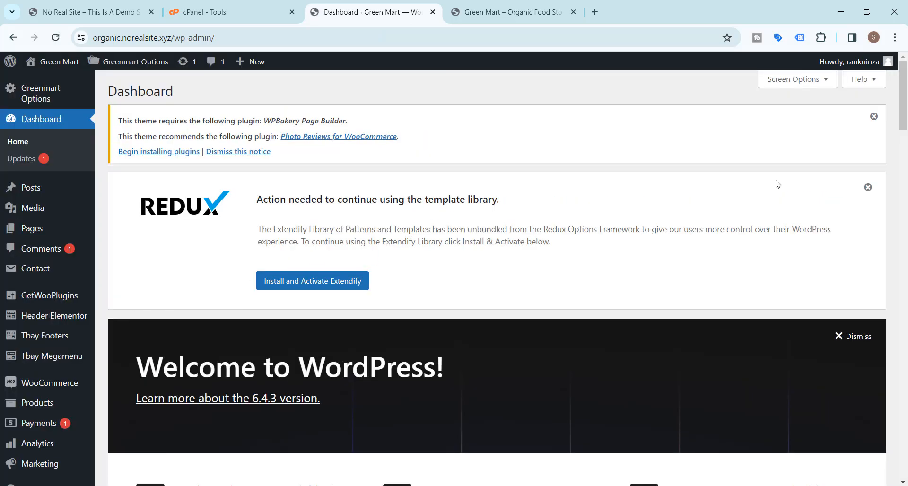
click(874, 118)
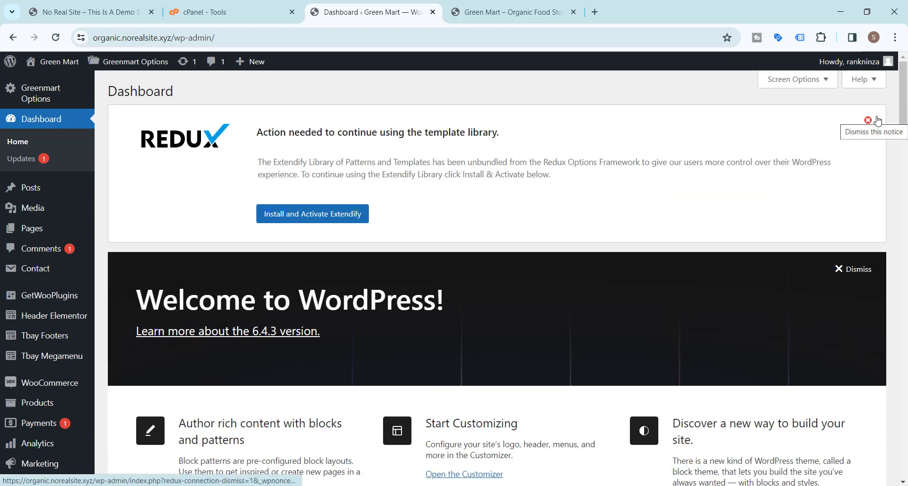
click(869, 121)
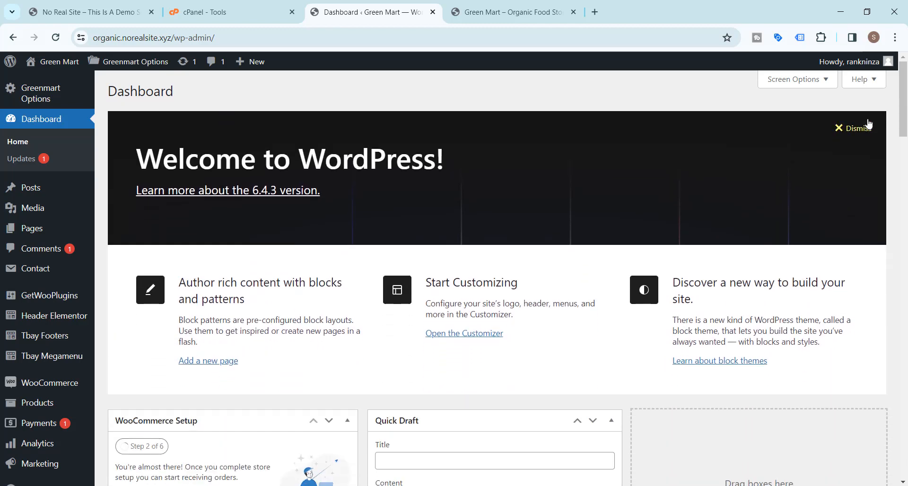
click(862, 132)
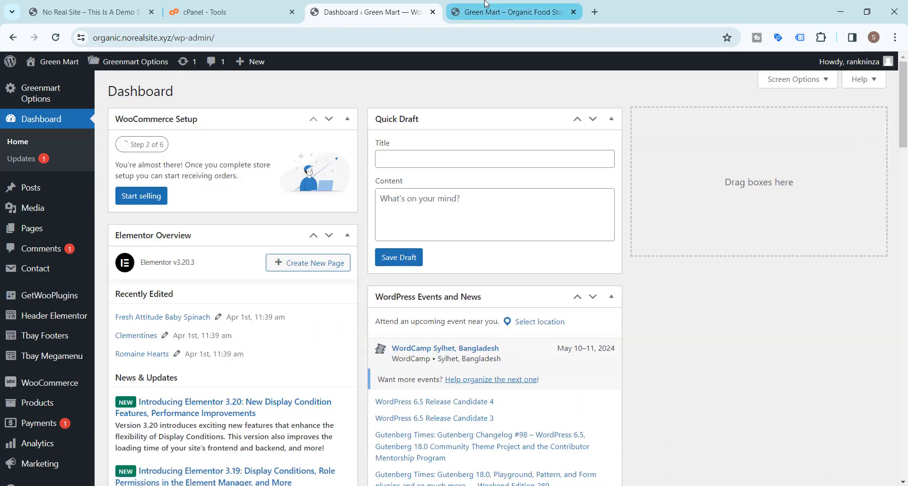
- Reload the Green Mart storefront and look through the imported home page's banners, product sections and categories
click(509, 12)
click(59, 39)
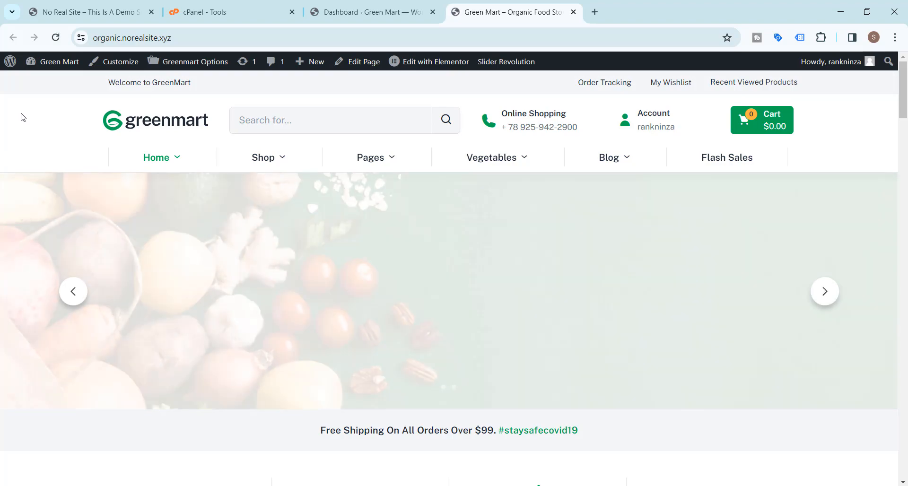
scroll(23, 118, down, 7)
scroll(22, 118, down, 15)
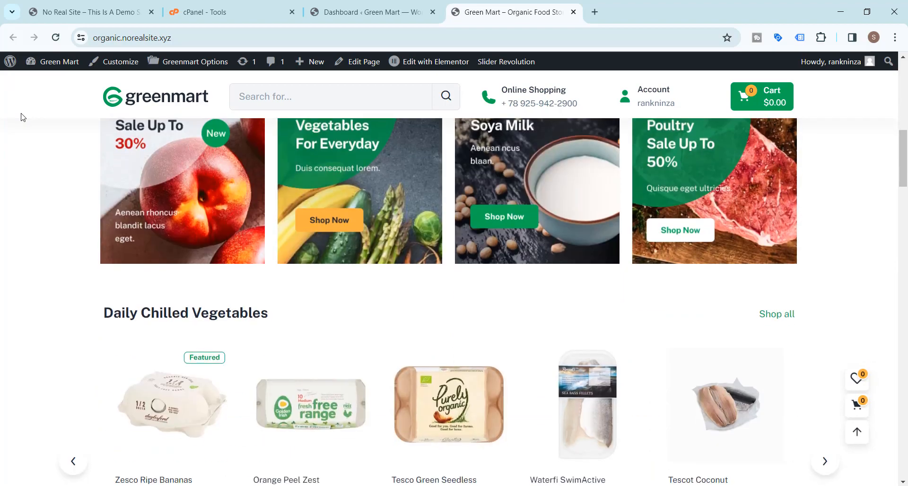
scroll(22, 117, down, 15)
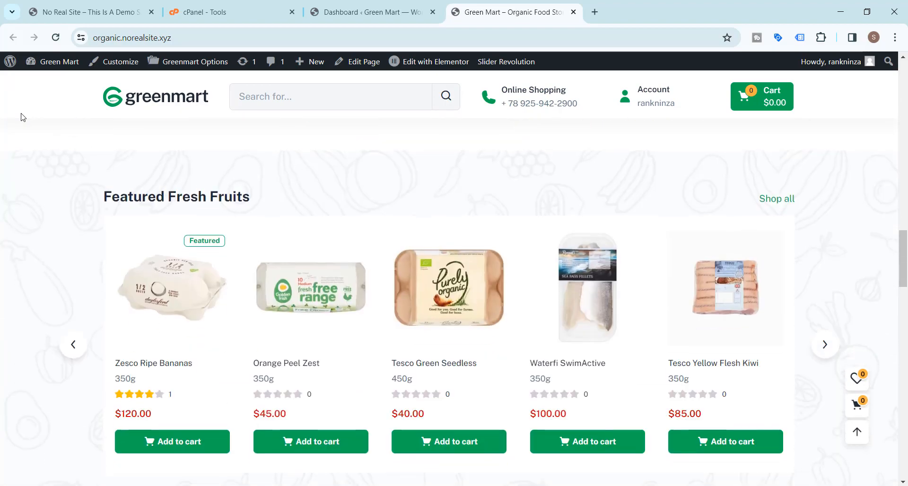
scroll(22, 118, up, 4)
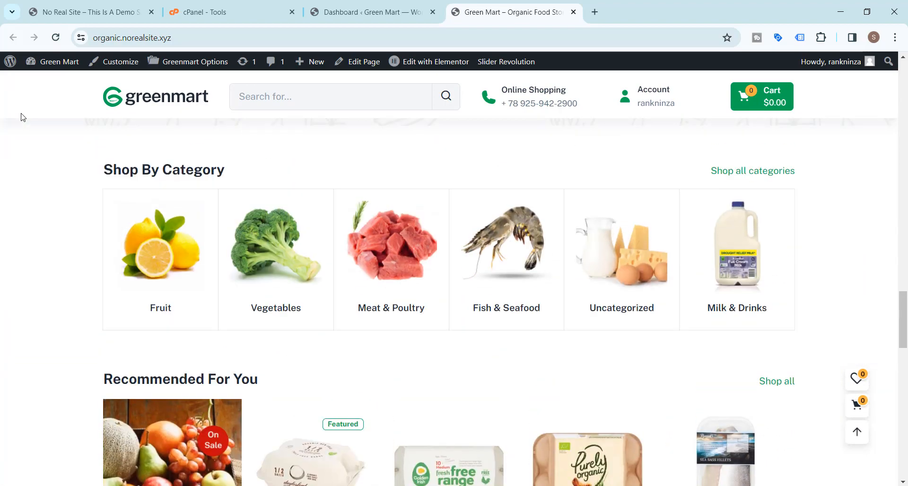
scroll(664, 263, down, 6)
scroll(664, 265, down, 10)
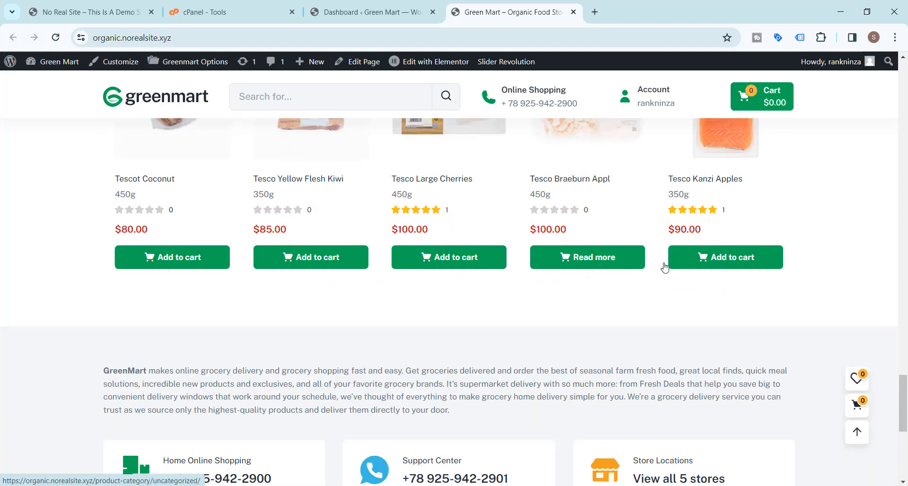
scroll(665, 266, up, 6)
scroll(665, 267, up, 10)
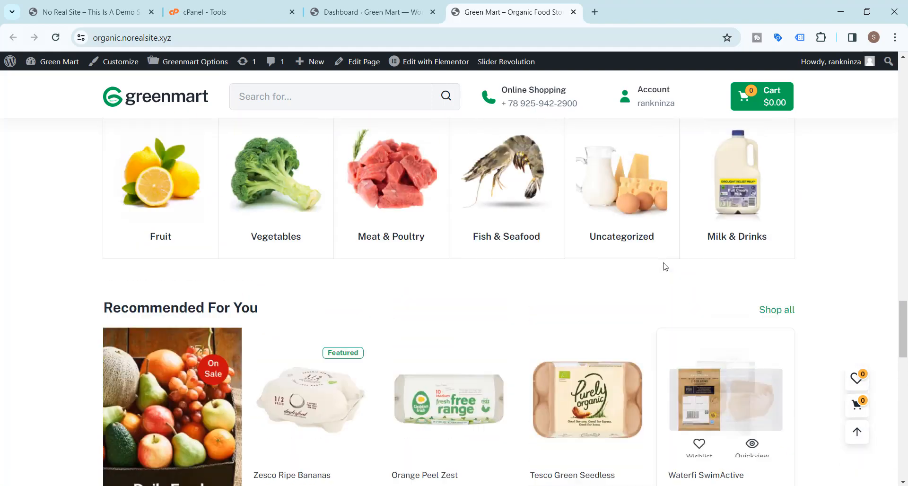
scroll(665, 267, up, 8)
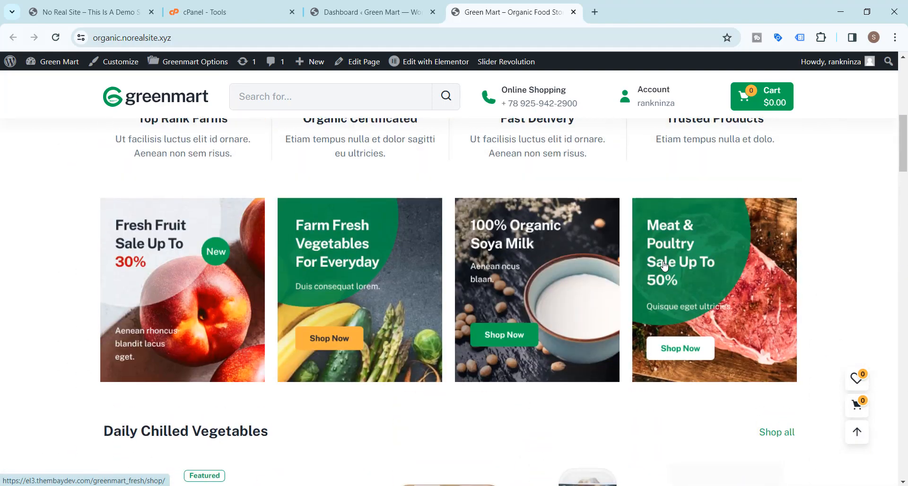
- Go back to the Green Mart dashboard and open the WooCommerce settings
click(369, 12)
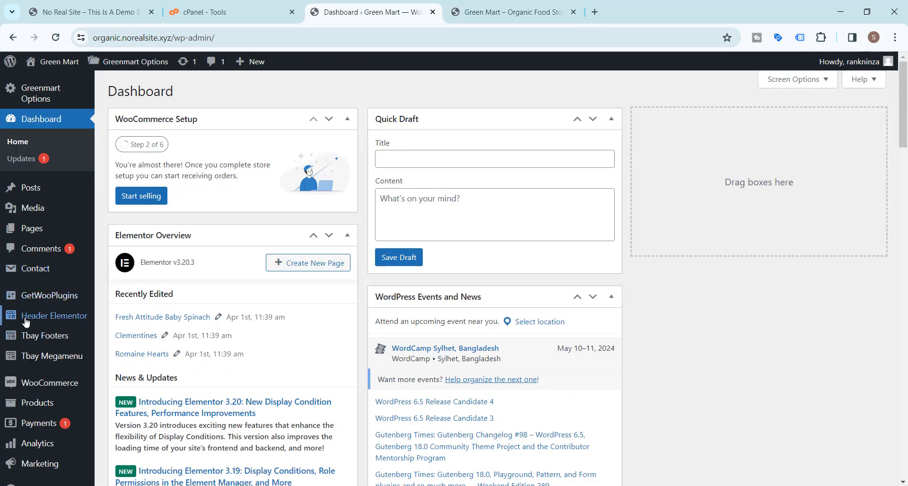
scroll(32, 345, down, 4)
scroll(35, 342, up, 4)
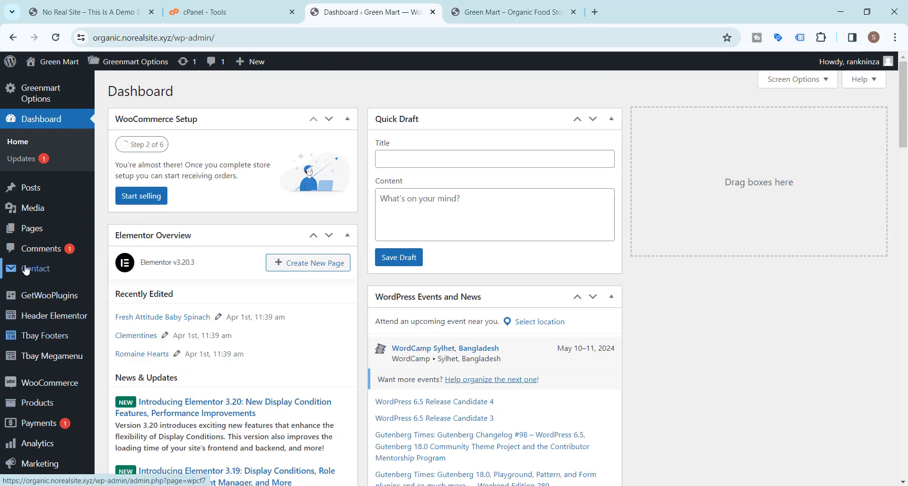
scroll(33, 218, down, 4)
mouse_move(35, 278)
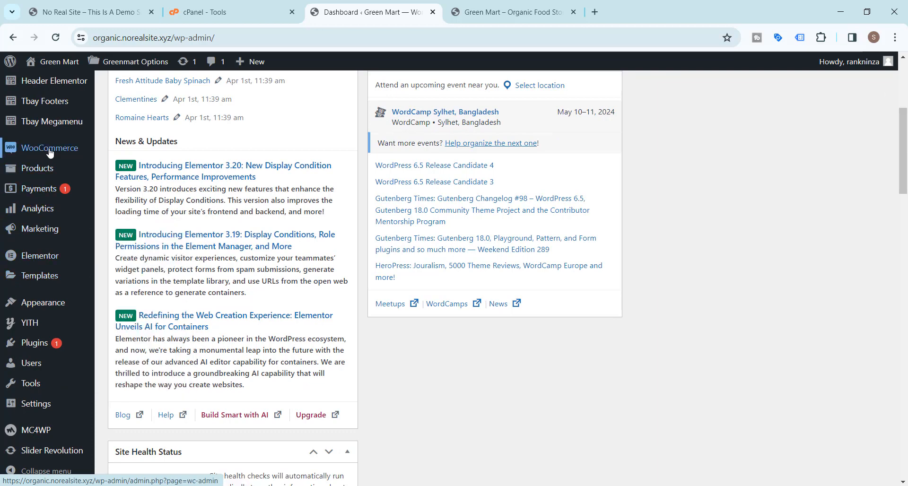
mouse_move(50, 148)
click(118, 217)
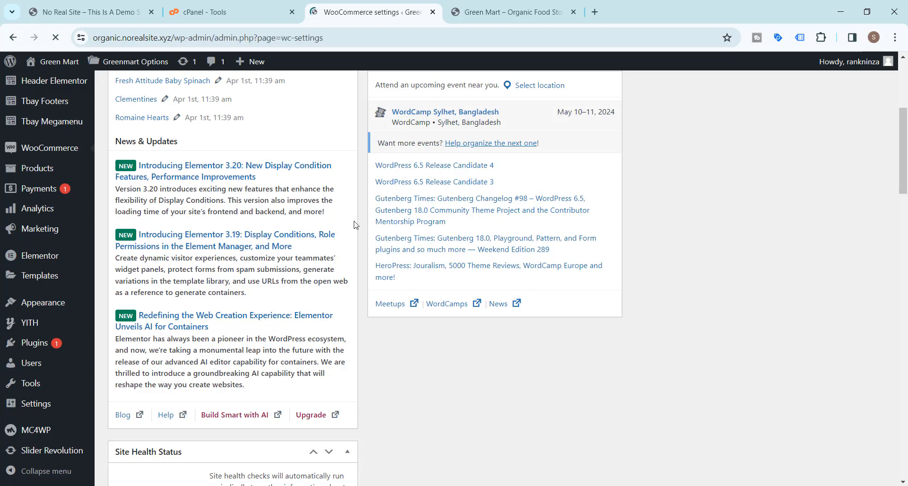
- Open Fake Name Generator in a new browser tab and copy the generated street address into the store's Address line 1
click(597, 14)
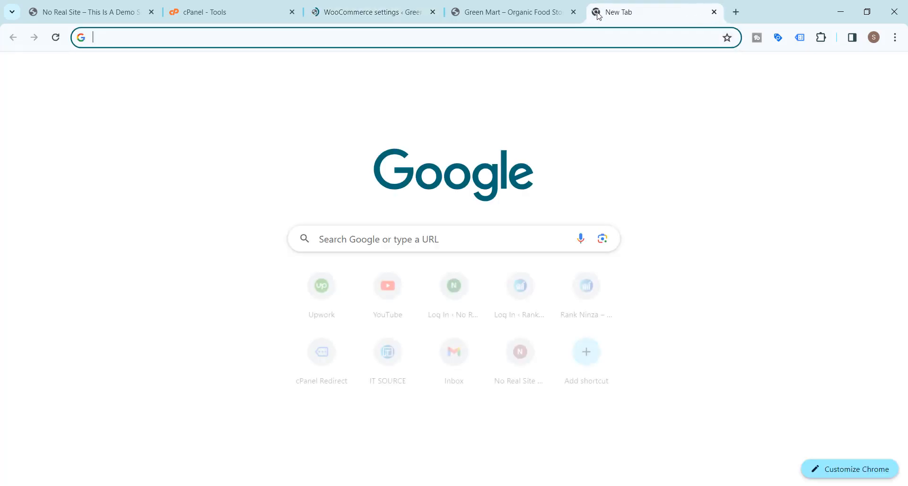
text(f)
key(Return)
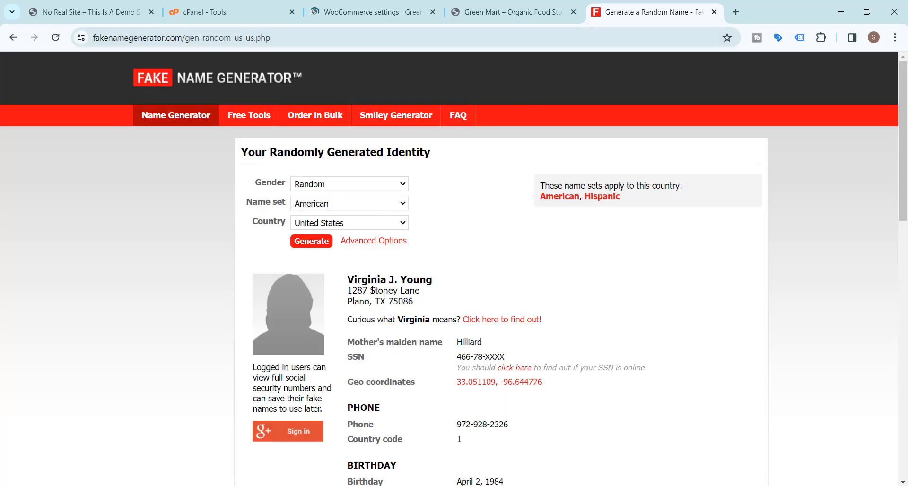
drag(349, 290, 420, 290)
key(ctrl+c)
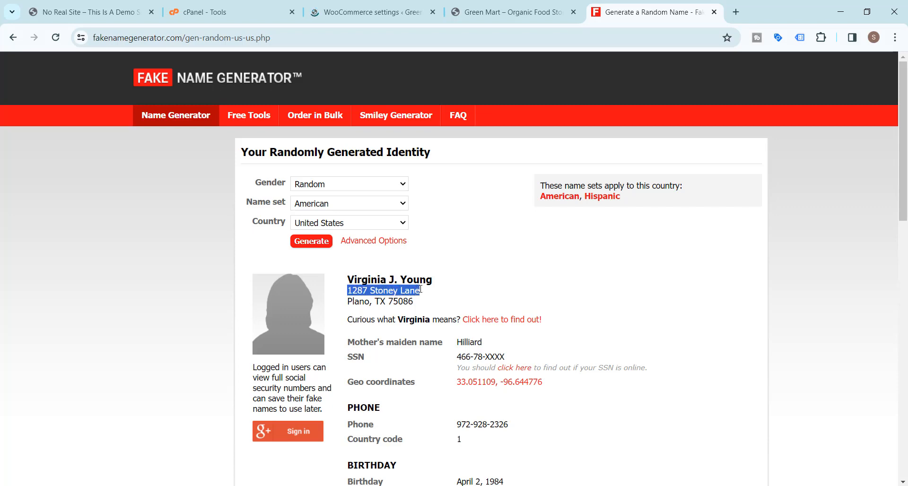
click(352, 12)
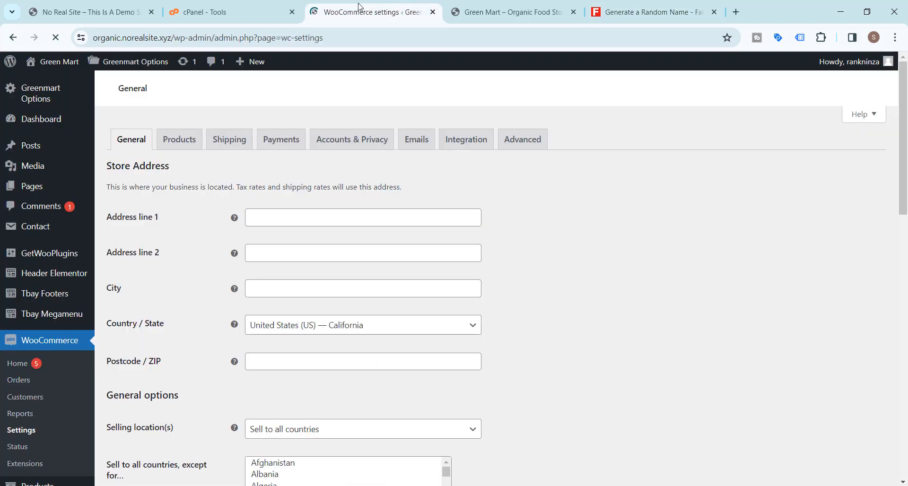
click(275, 211)
key(ctrl+v)
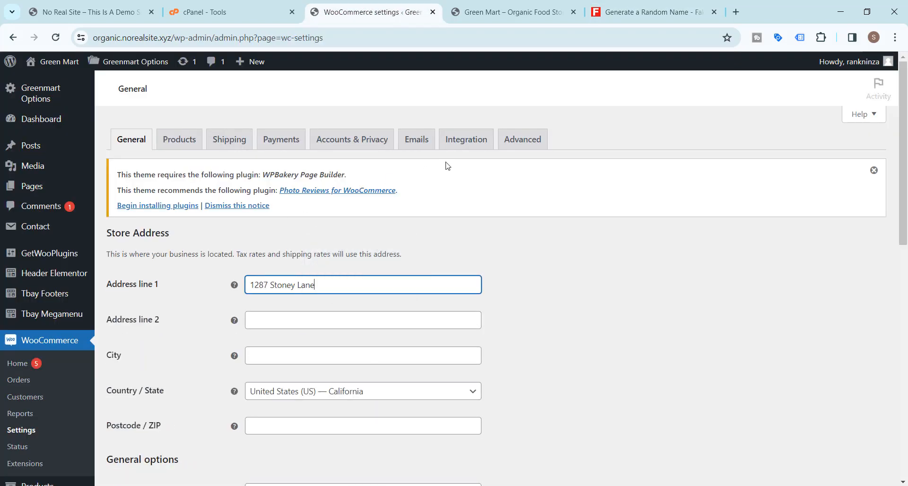
- Copy the city from the generated identity into the City field of the WooCommerce store address
click(656, 12)
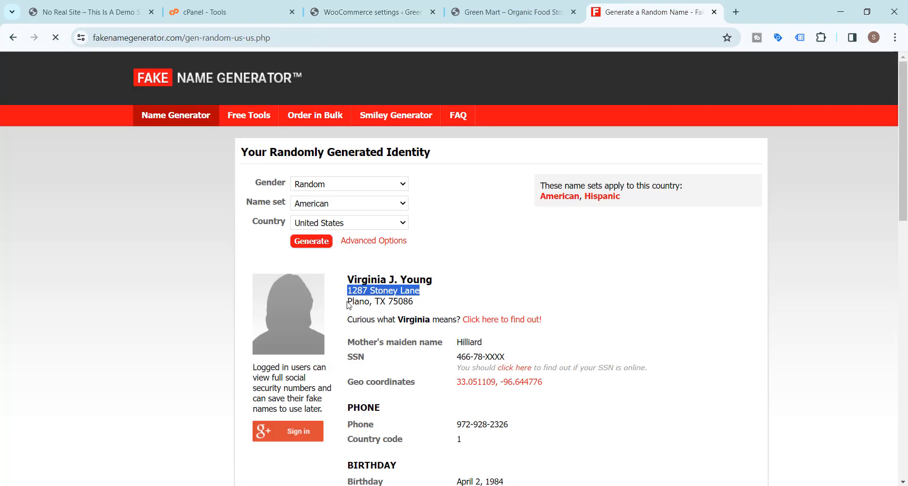
drag(349, 302, 370, 303)
key(ctrl+c)
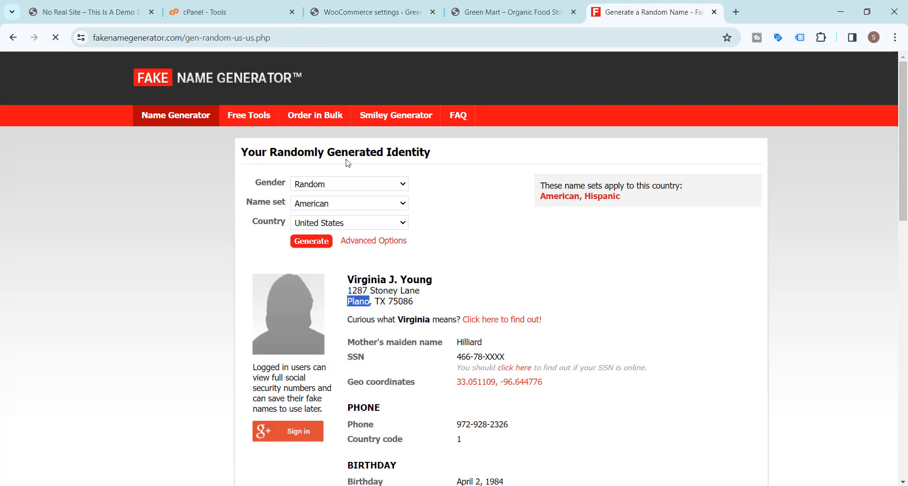
click(353, 12)
scroll(213, 345, down, 1)
click(274, 315)
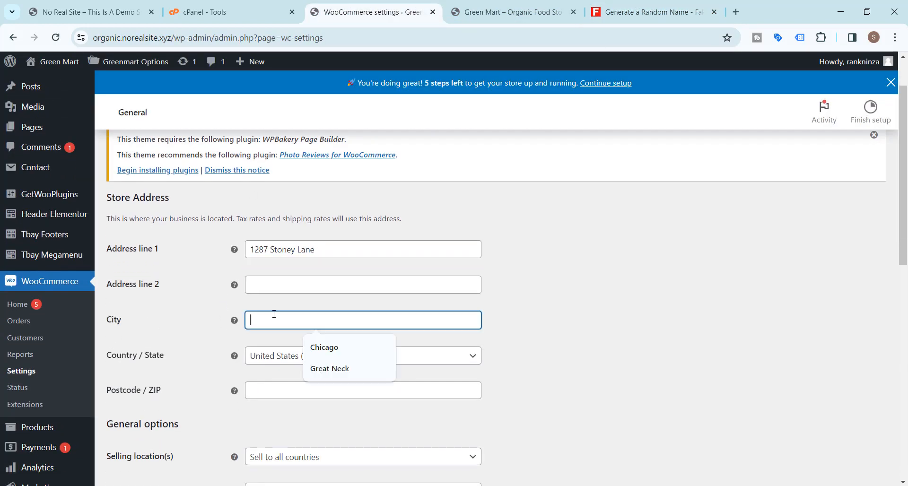
key(ctrl+v)
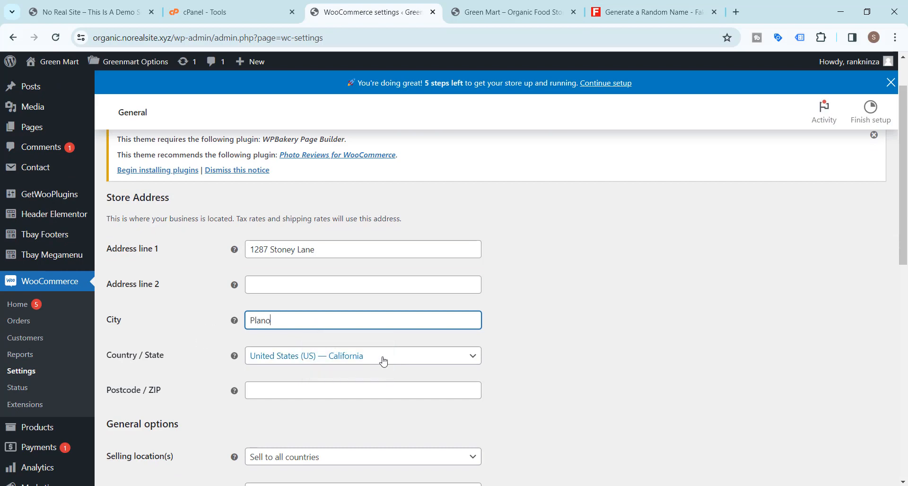
- Set the store's Country / State to United States (US) — Texas
click(367, 356)
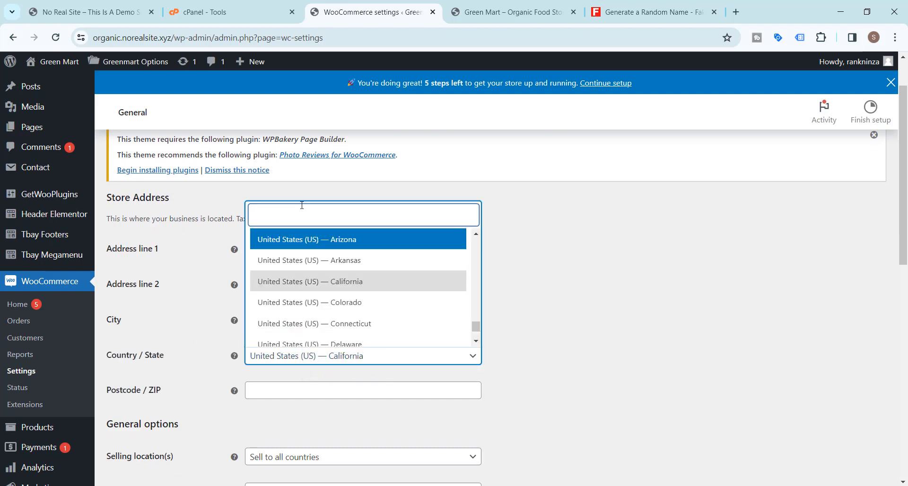
text(tex)
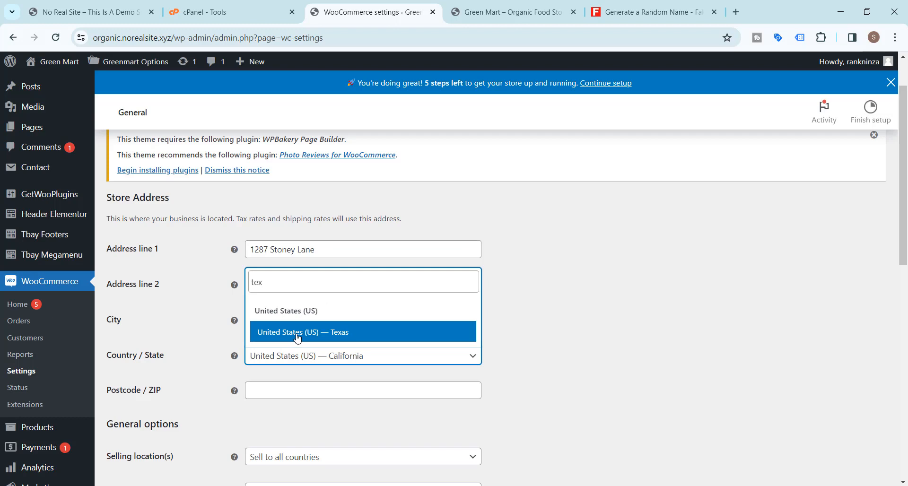
click(298, 335)
- Copy the ZIP code from the generated identity into the Postcode / ZIP field of the WooCommerce store address
click(653, 12)
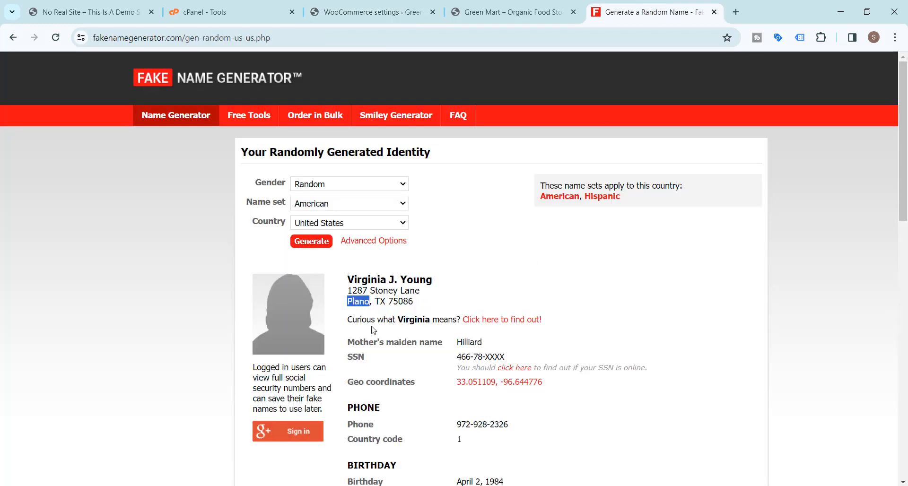
drag(390, 303, 414, 304)
key(ctrl+c)
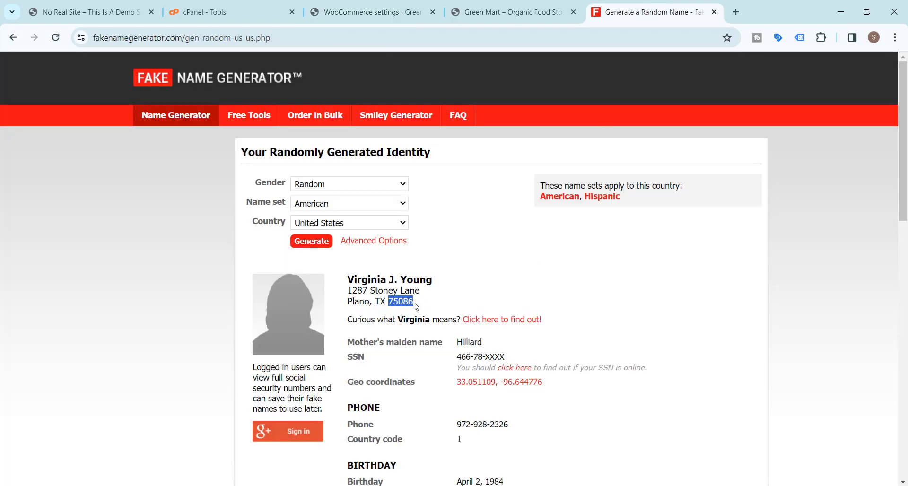
click(457, 6)
click(401, 6)
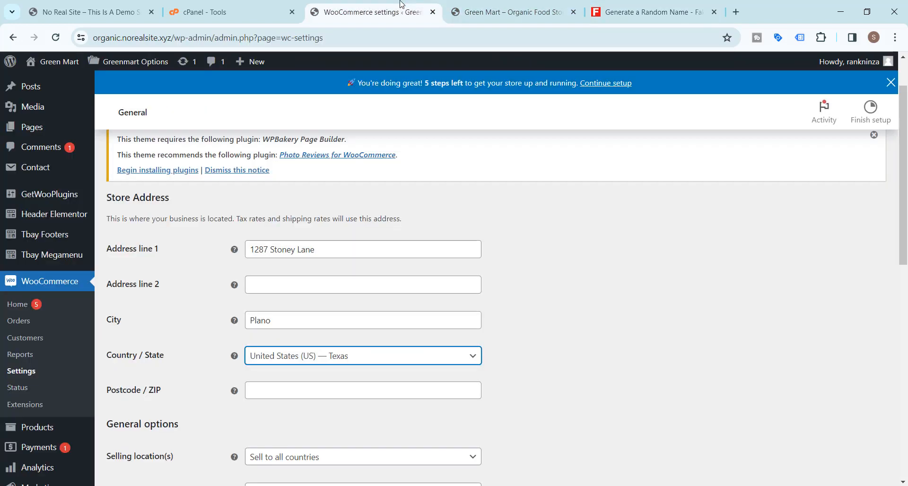
click(277, 386)
key(ctrl+v)
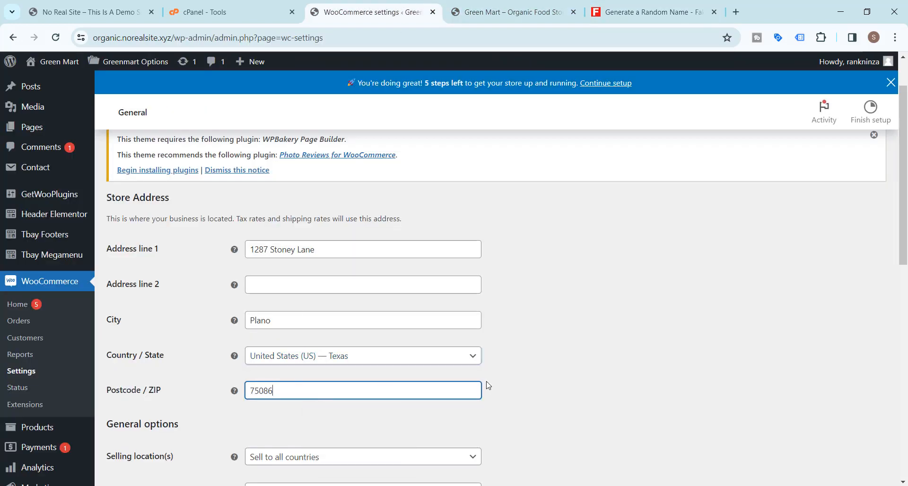
click(531, 371)
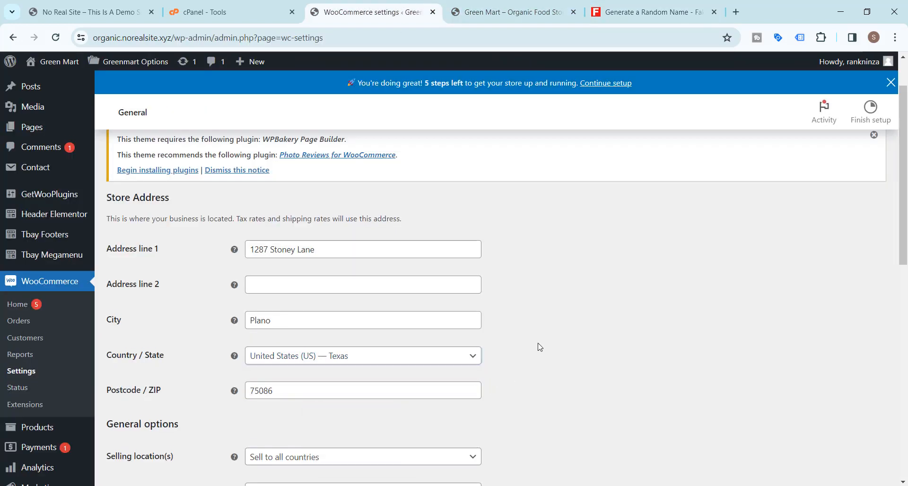
- Review the selling location, shipping location and currency options, and save the WooCommerce general settings
scroll(539, 343, down, 3)
scroll(540, 342, up, 2)
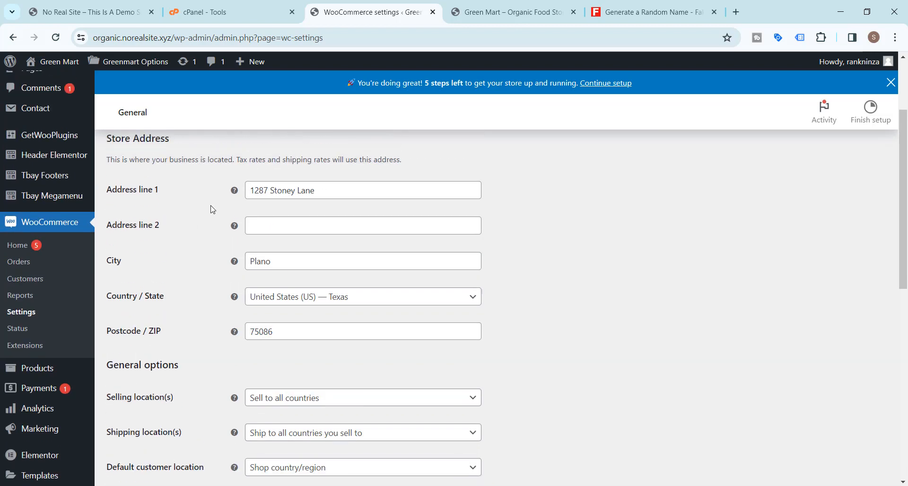
scroll(187, 259, down, 3)
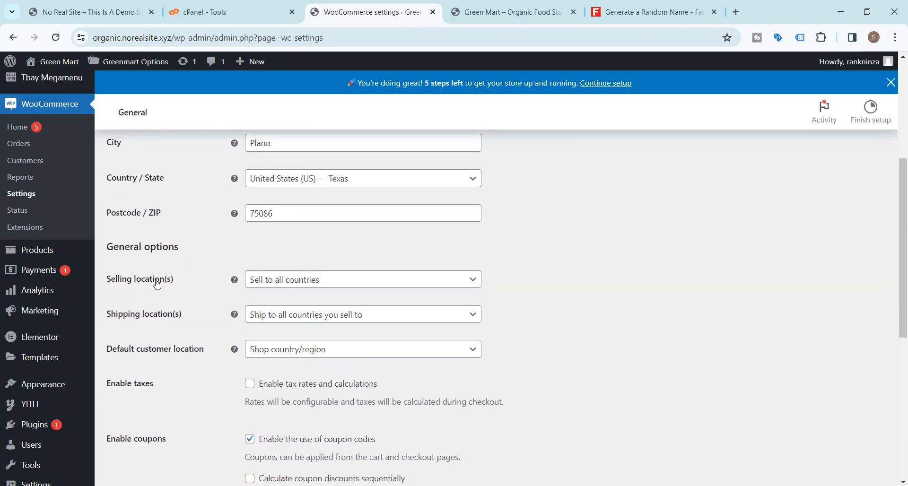
scroll(158, 283, down, 2)
scroll(157, 285, down, 5)
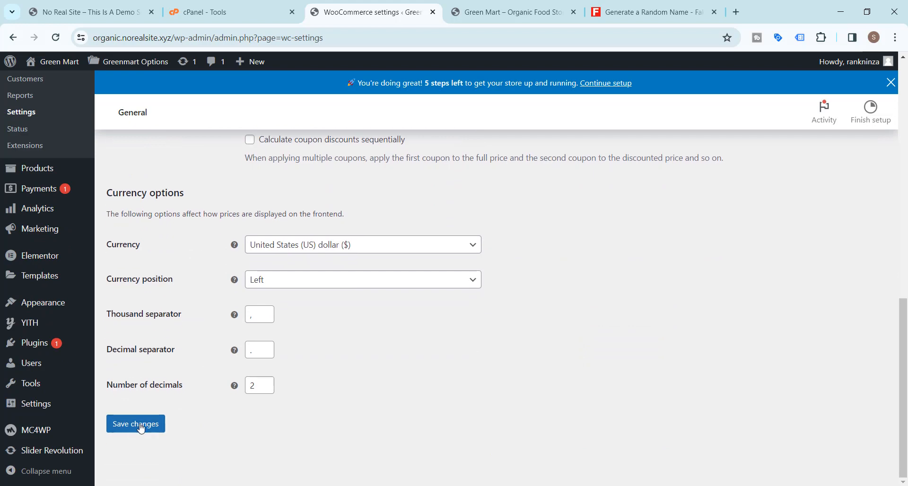
click(137, 424)
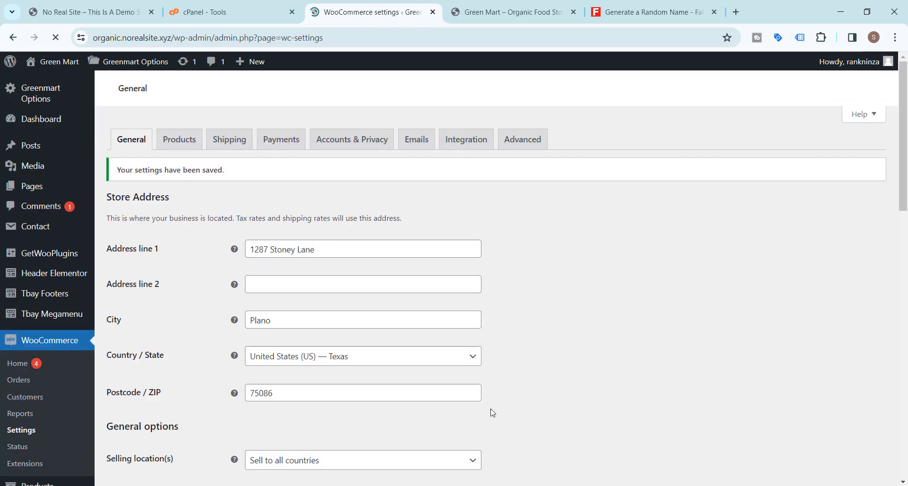
- Add a new shipping zone in the WooCommerce shipping settings and name it Local Zone
click(231, 144)
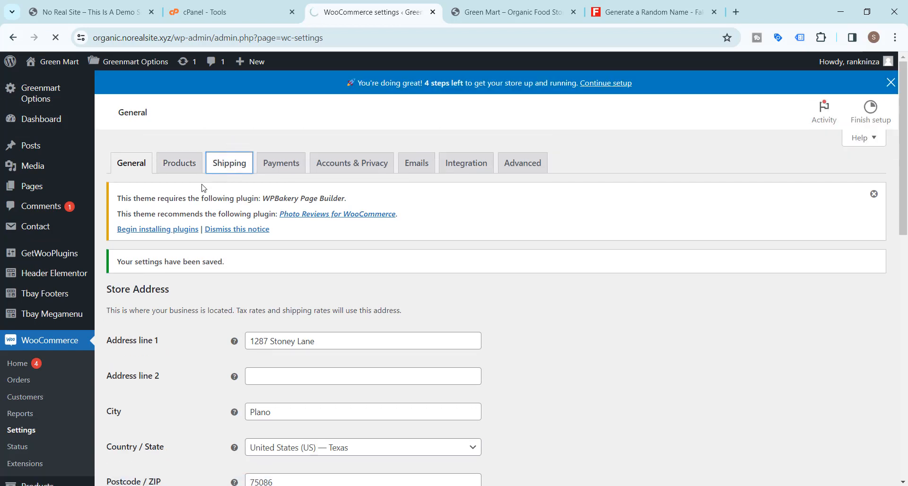
scroll(182, 240, down, 2)
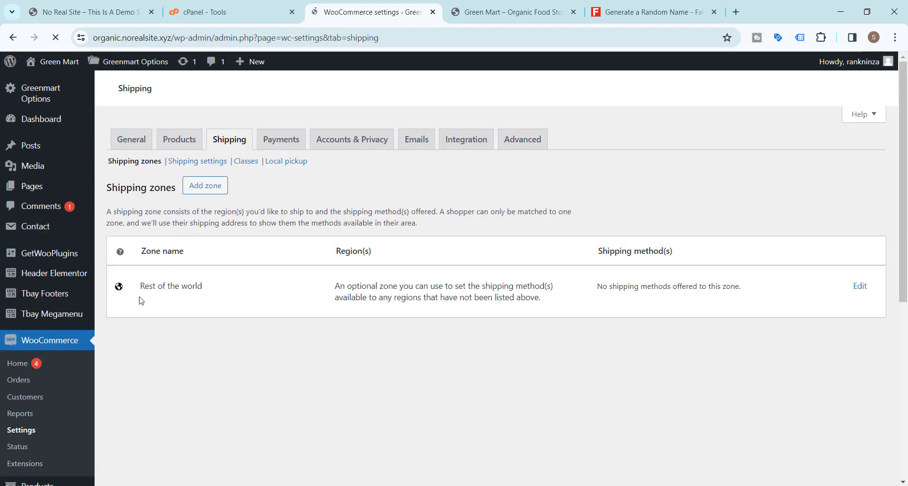
scroll(204, 293, down, 5)
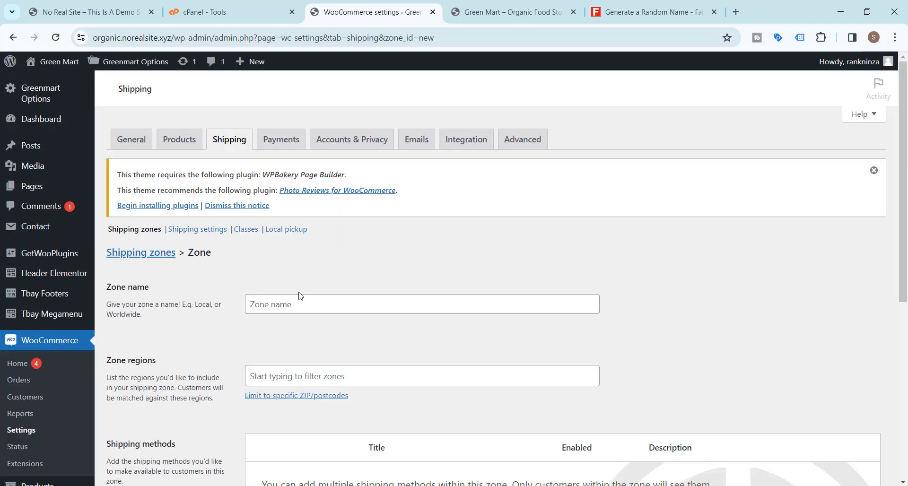
click(297, 304)
text(Local)
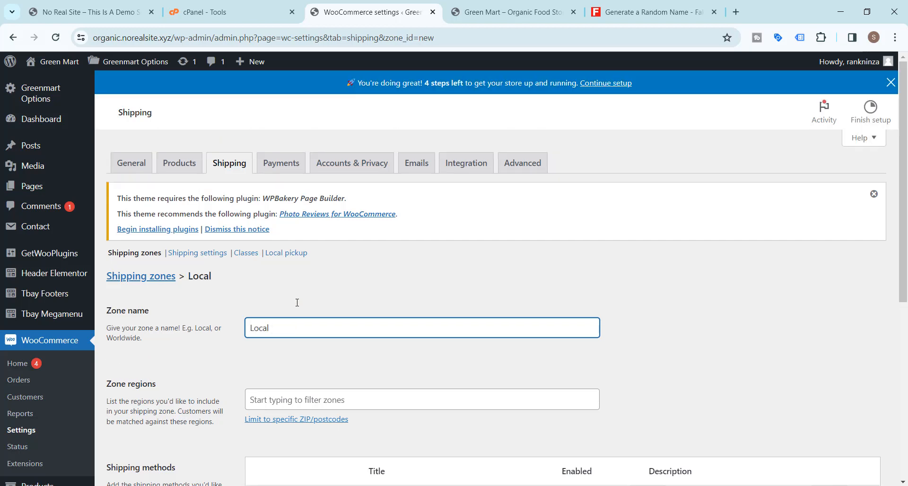
text( Zone)
- Set the Local Zone's region to North America
scroll(297, 303, down, 3)
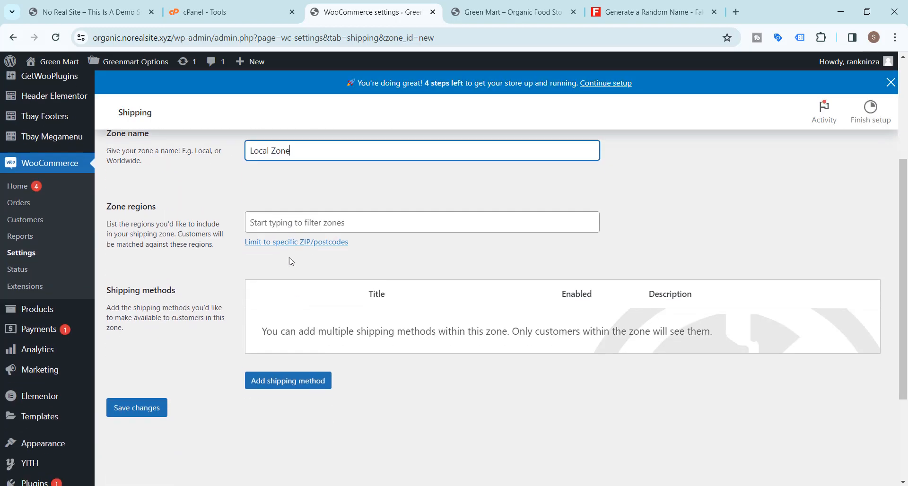
click(291, 222)
scroll(322, 312, down, 1)
scroll(322, 312, down, 1)
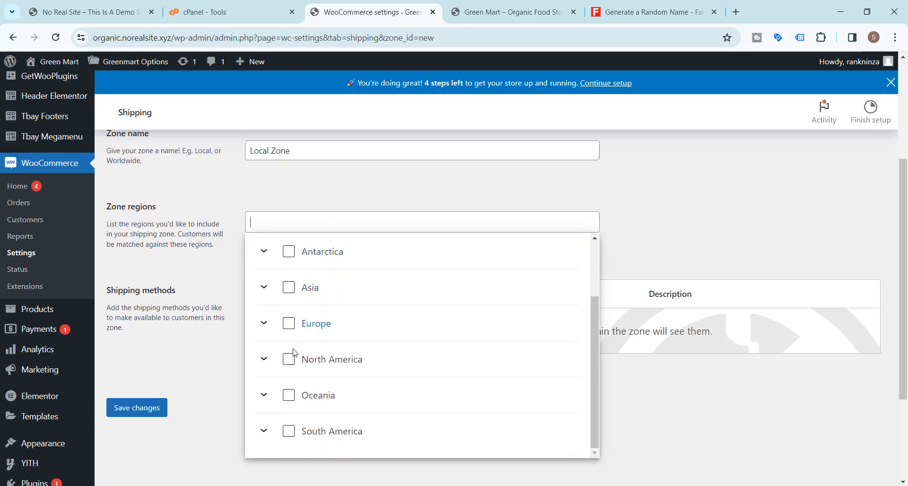
click(289, 360)
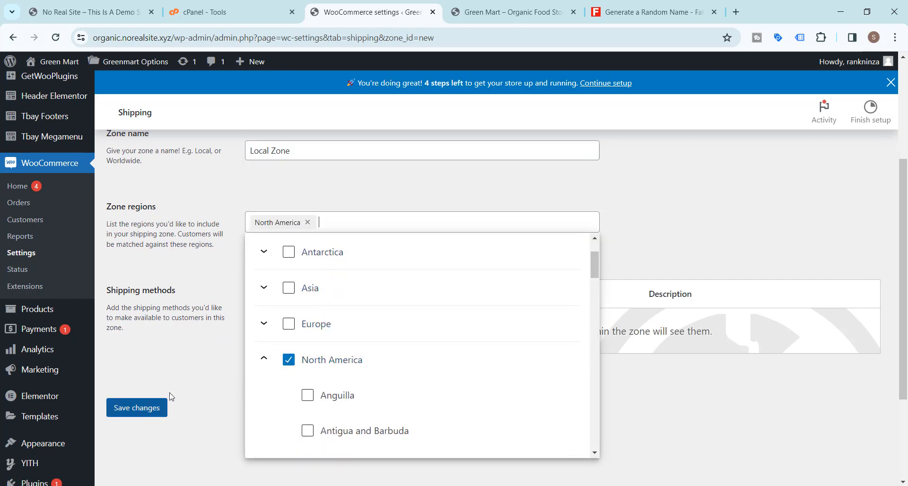
click(189, 382)
- Add a Flat rate shipping method to Local Zone with a cost of $10 and tax status None, and save it
click(295, 381)
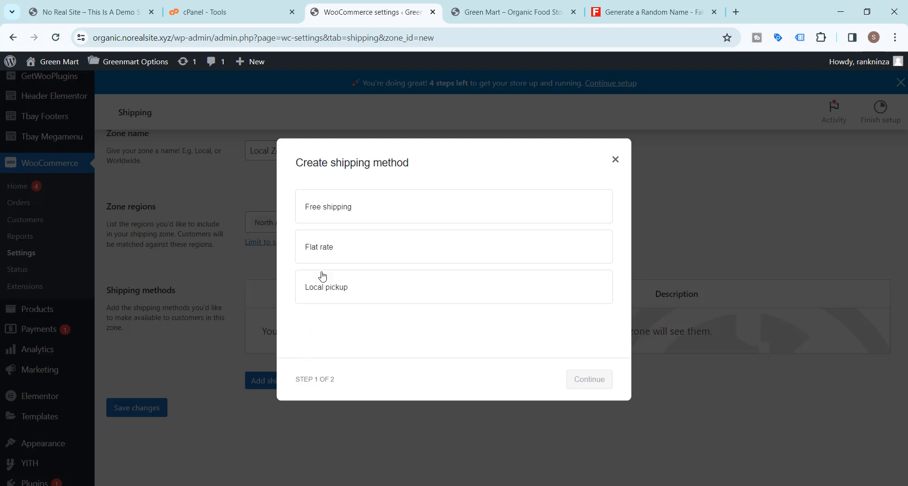
click(323, 251)
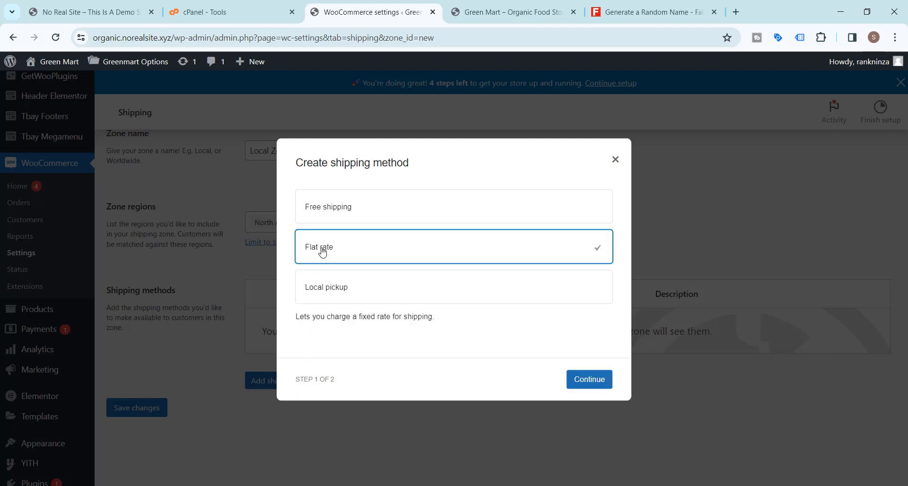
click(597, 383)
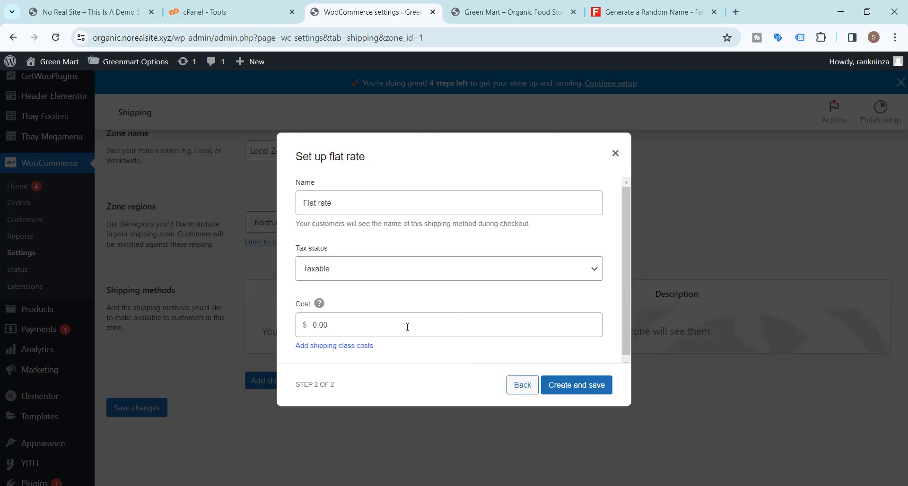
click(402, 331)
text(10)
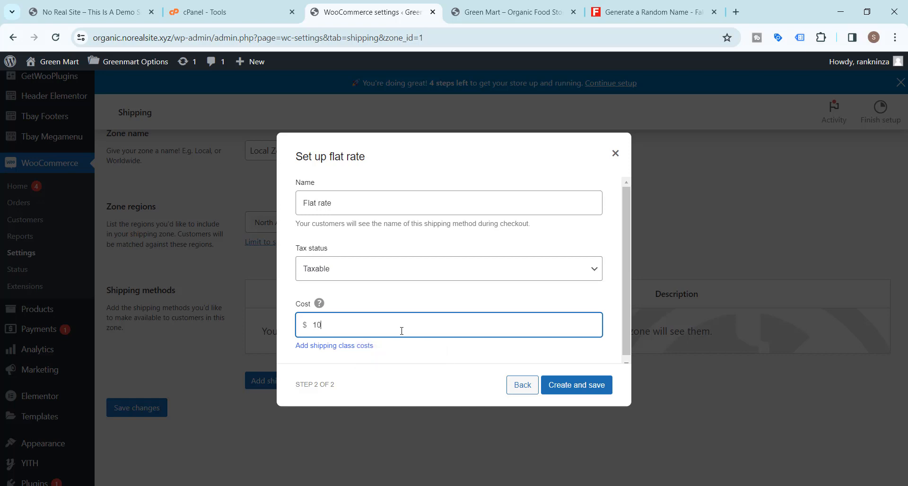
click(456, 273)
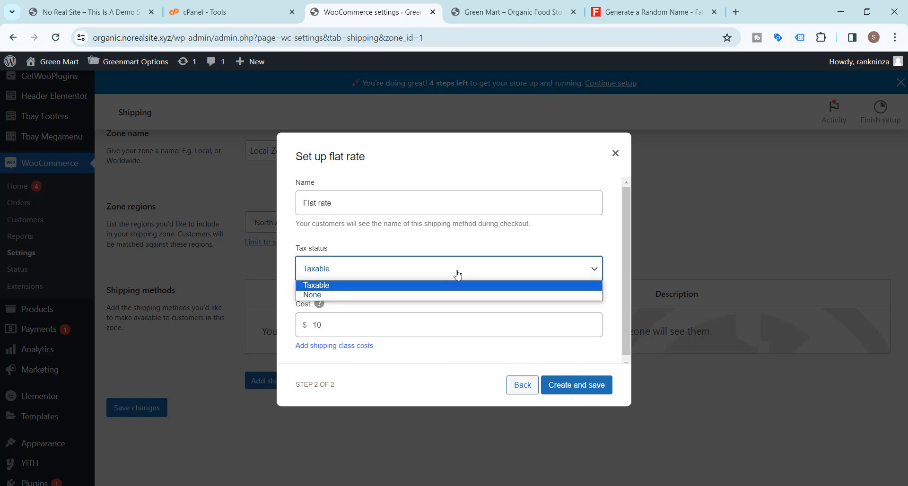
click(434, 296)
click(578, 384)
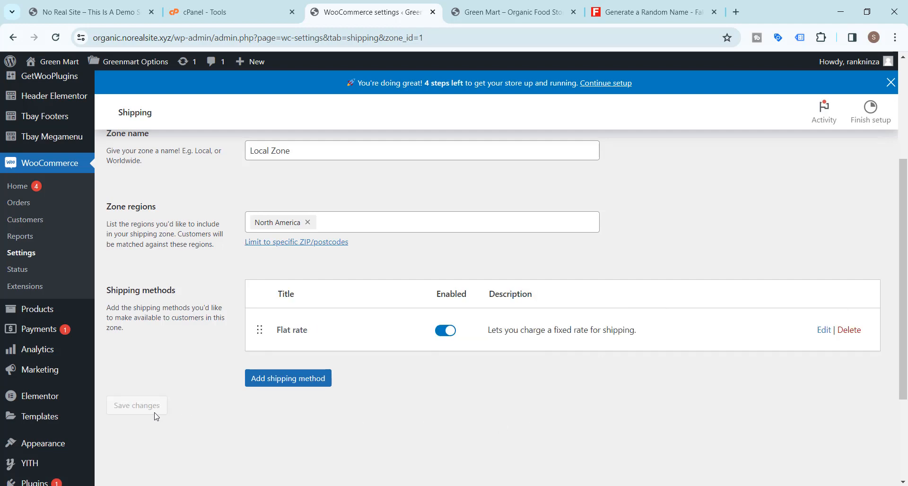
- Enable Direct bank transfer and Cash on delivery in the WooCommerce payment settings and save the changes
scroll(211, 401, up, 4)
click(275, 166)
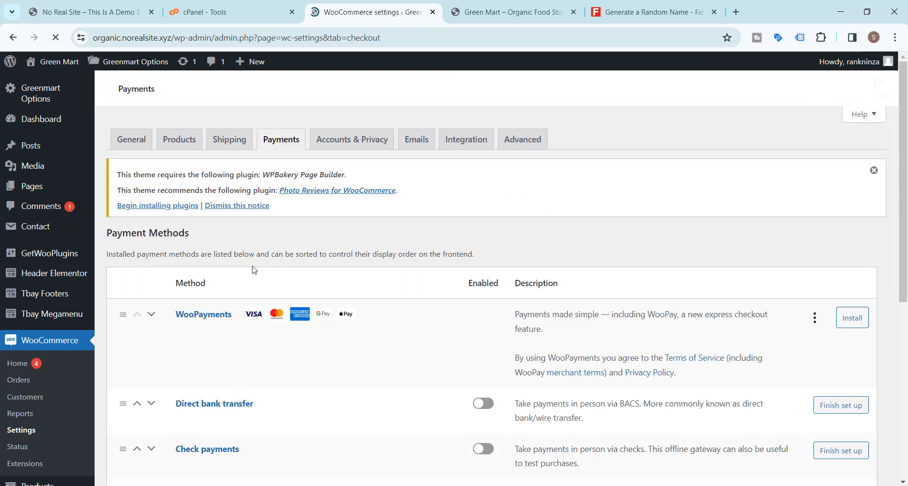
scroll(284, 284, down, 4)
click(483, 321)
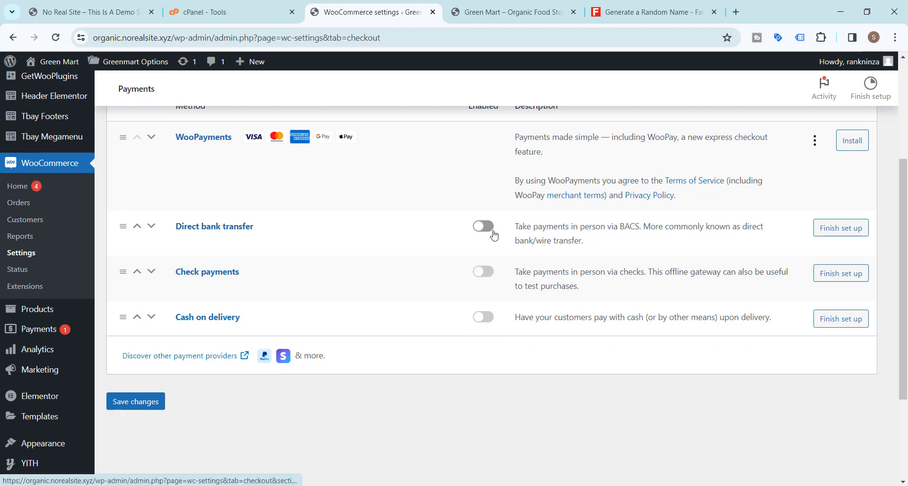
click(138, 428)
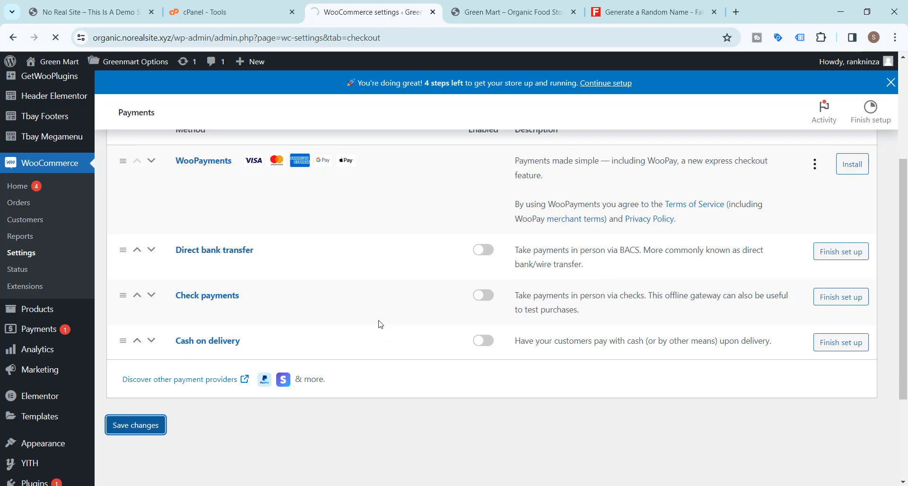
scroll(374, 314, down, 5)
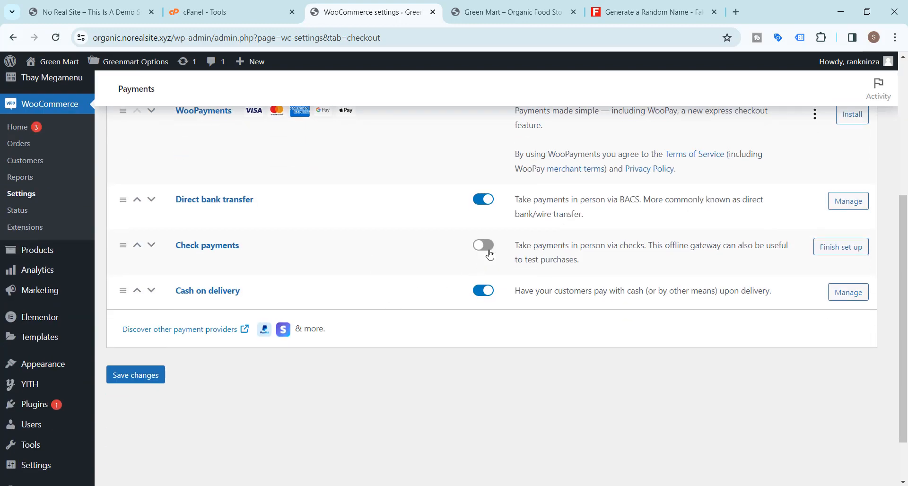
click(137, 376)
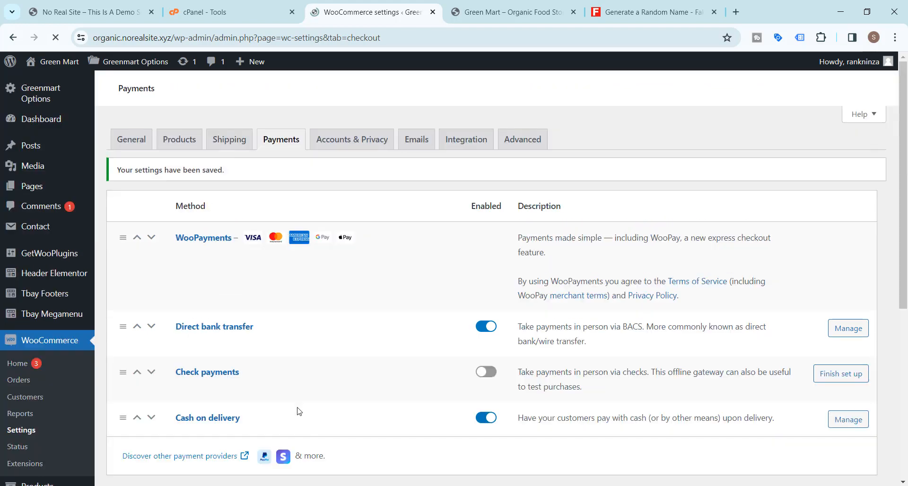
scroll(423, 365, down, 5)
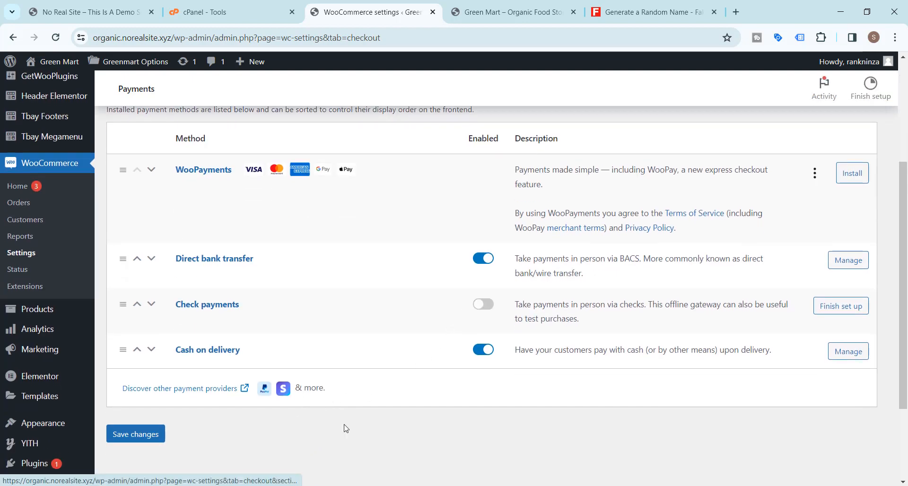
click(161, 436)
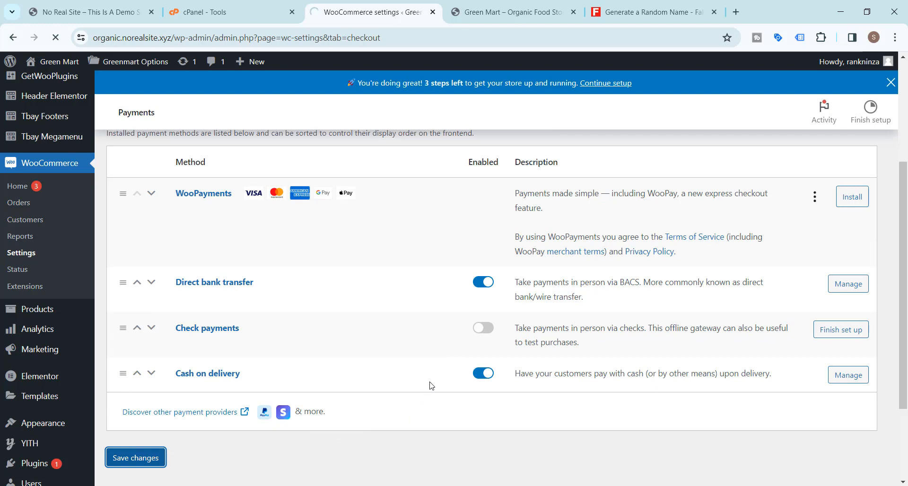
scroll(427, 396, down, 3)
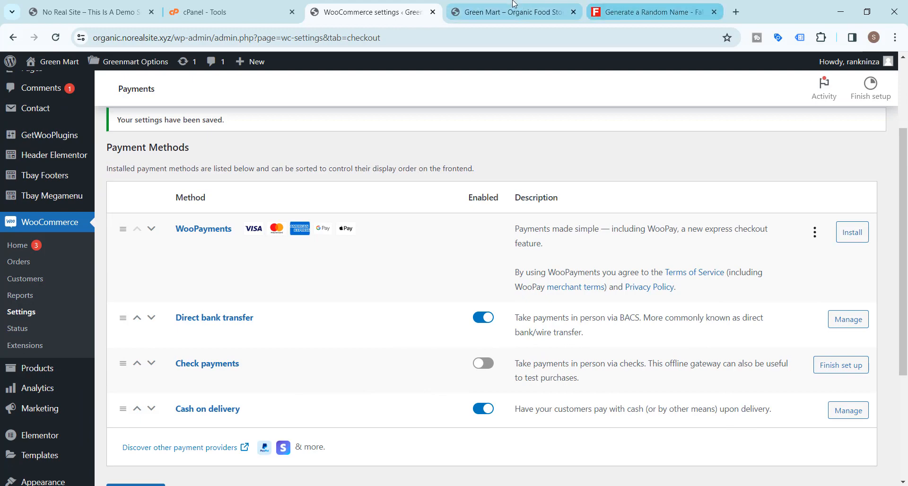
- Switch to the Green Mart storefront and look through the home page's banners, feature blocks and product listings
click(506, 12)
scroll(220, 190, down, 7)
scroll(220, 192, down, 6)
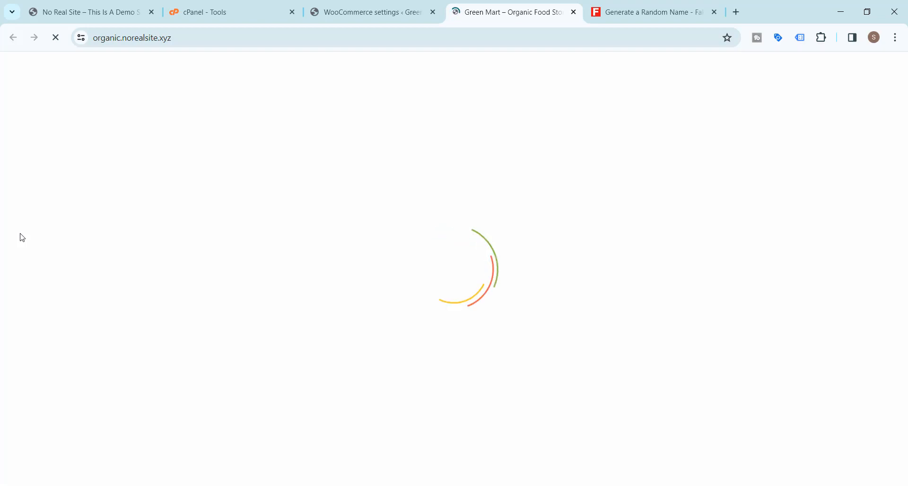
scroll(71, 247, up, 6)
scroll(75, 248, up, 10)
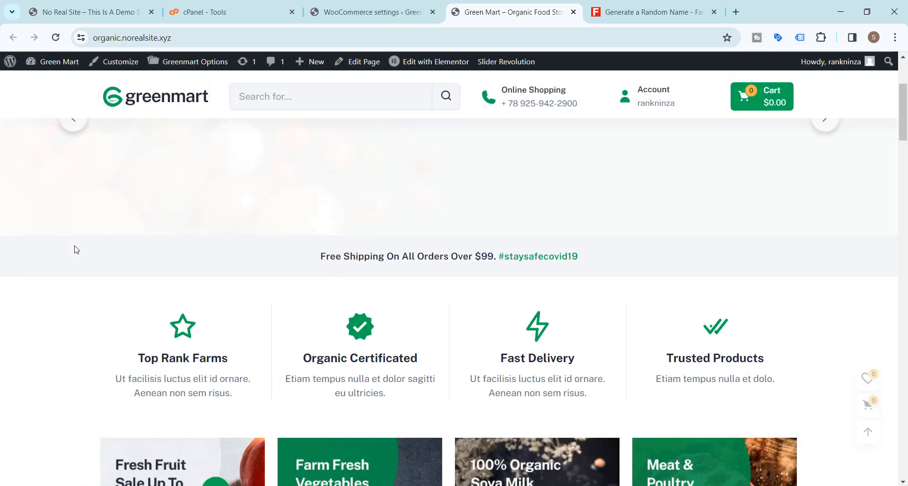
scroll(382, 253, down, 15)
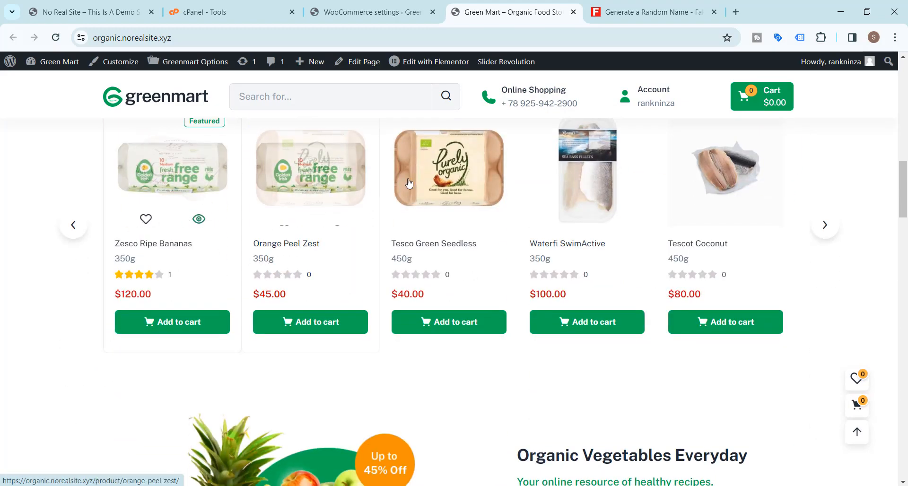
scroll(667, 186, down, 14)
scroll(660, 189, down, 14)
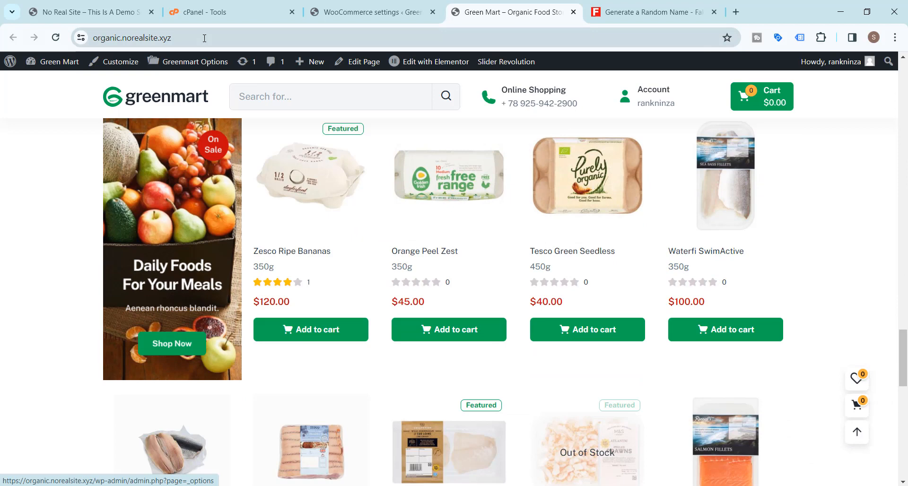
- Open the store's /shop page and look through its product grid, filters and pagination
click(204, 38)
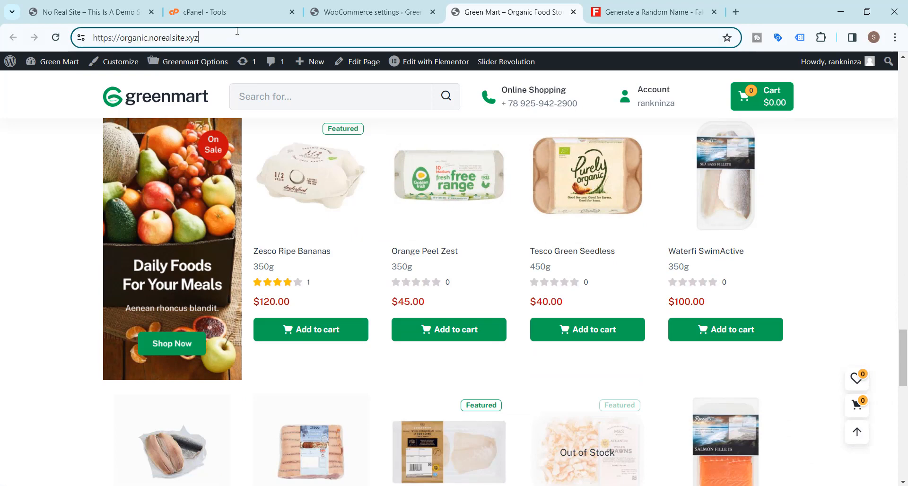
text(/shop)
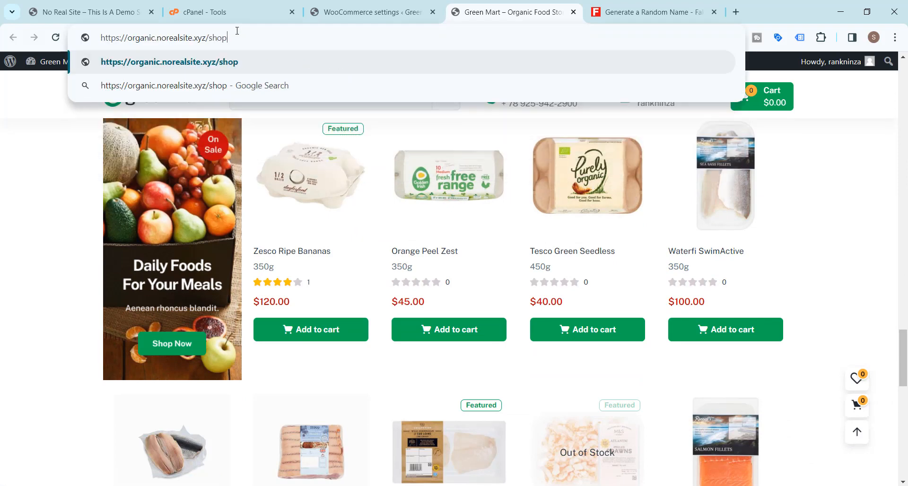
key(Return)
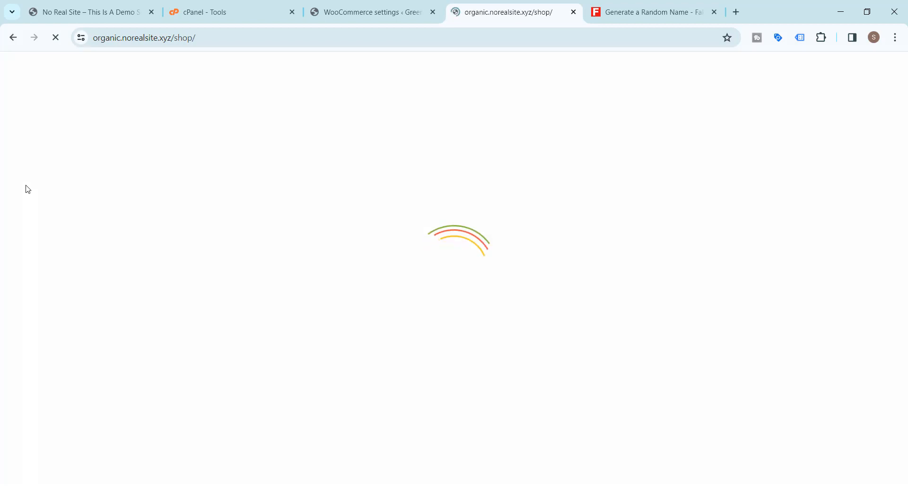
scroll(402, 262, down, 2)
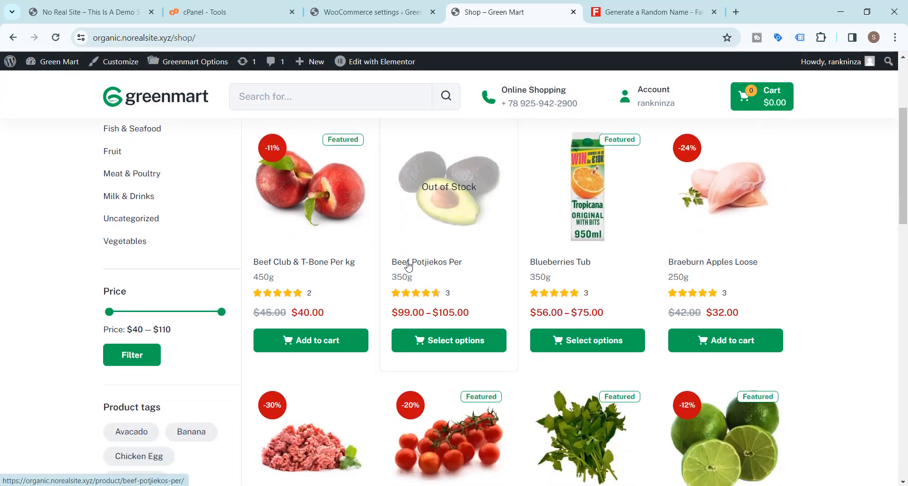
scroll(738, 283, down, 8)
scroll(495, 263, down, 8)
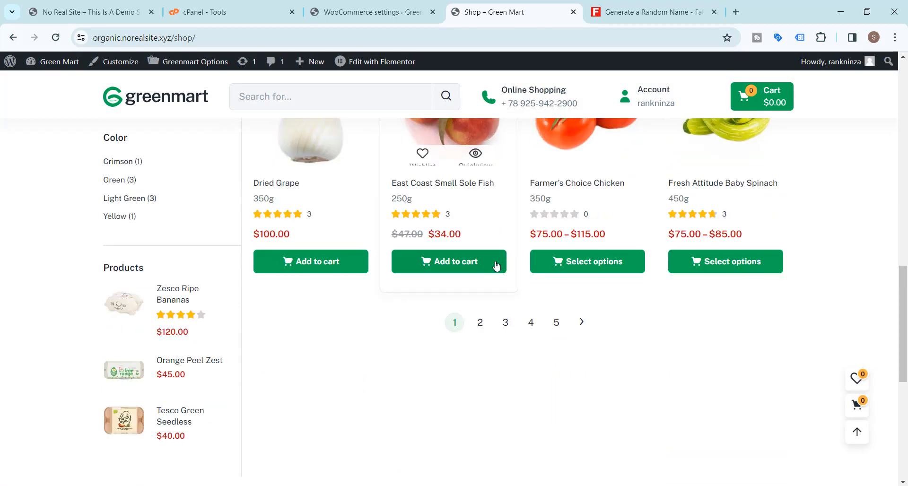
scroll(426, 276, up, 9)
scroll(391, 261, down, 6)
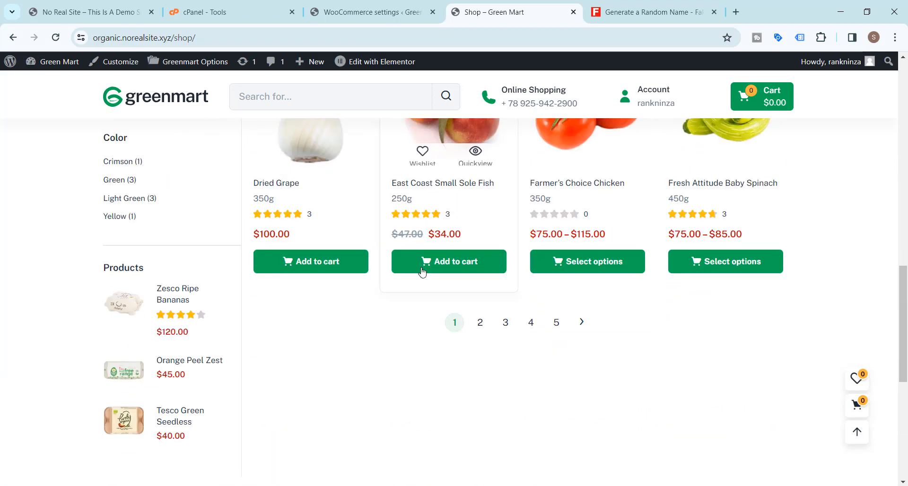
scroll(512, 319, up, 15)
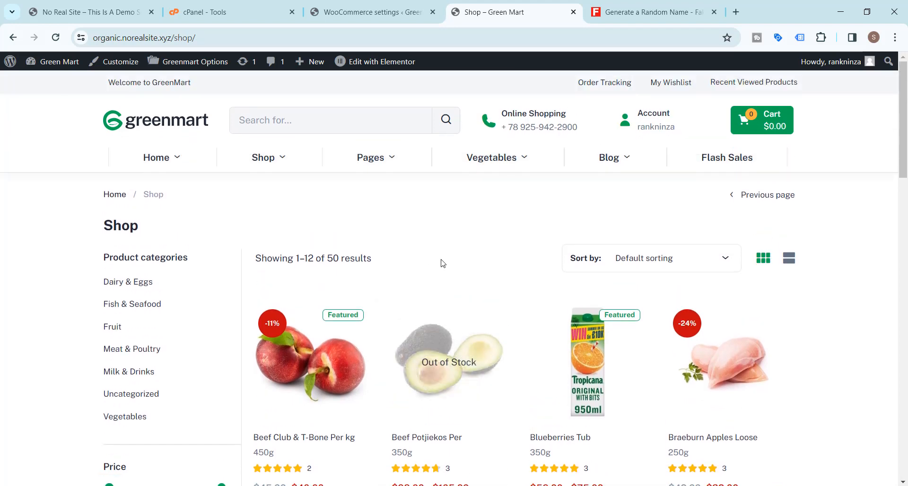
- Add one Braeburn Apples Loose and one Cara-Cara Oranges Pack to the cart from the shop page
scroll(503, 361, down, 4)
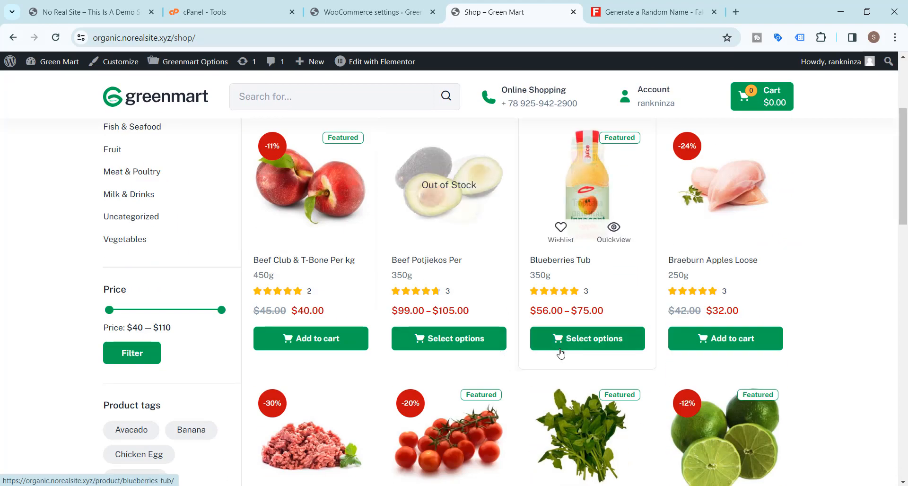
scroll(559, 355, down, 5)
scroll(669, 318, up, 2)
click(662, 222)
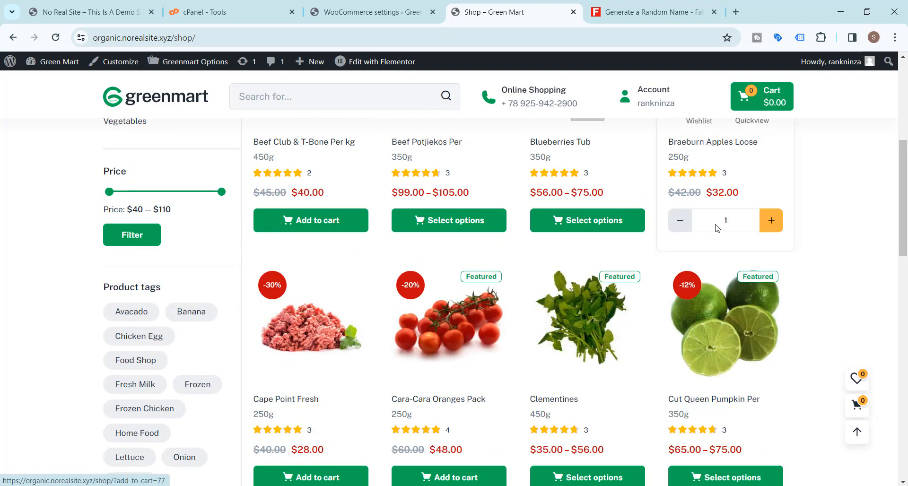
scroll(643, 311, down, 2)
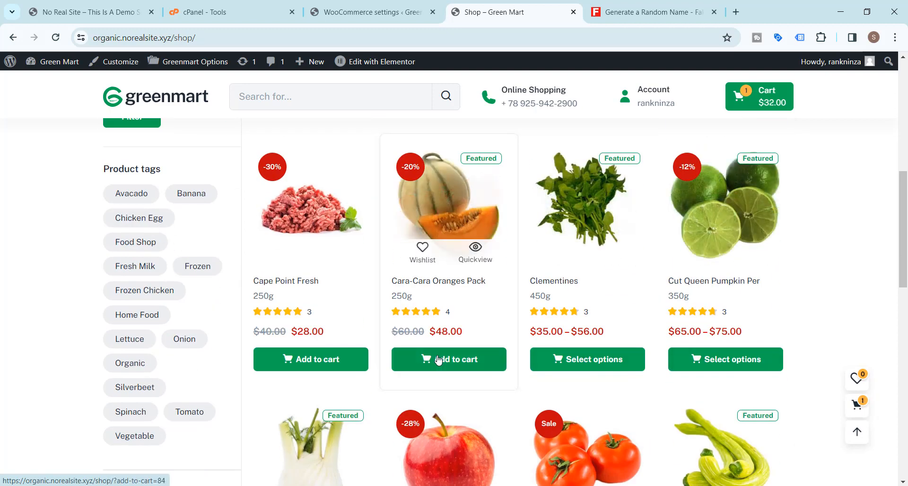
click(437, 359)
- Open the full cart page from the cart preview and review the items, shipping and totals
click(776, 85)
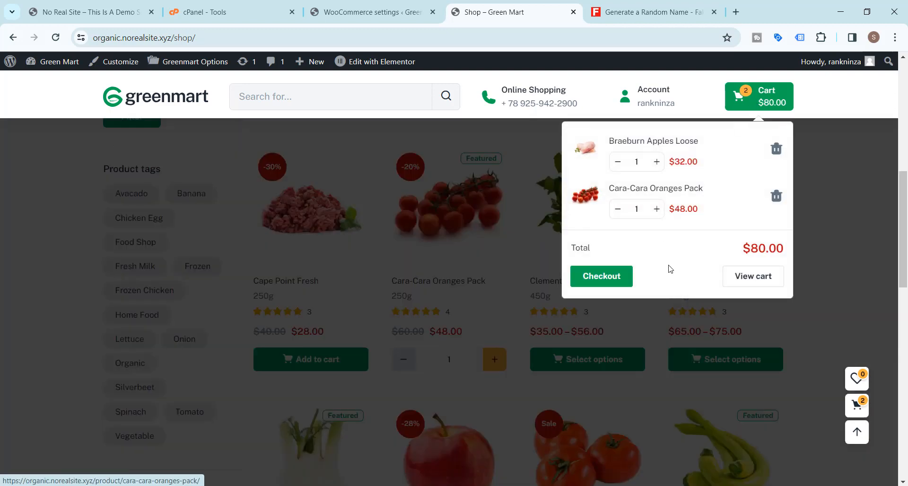
click(750, 278)
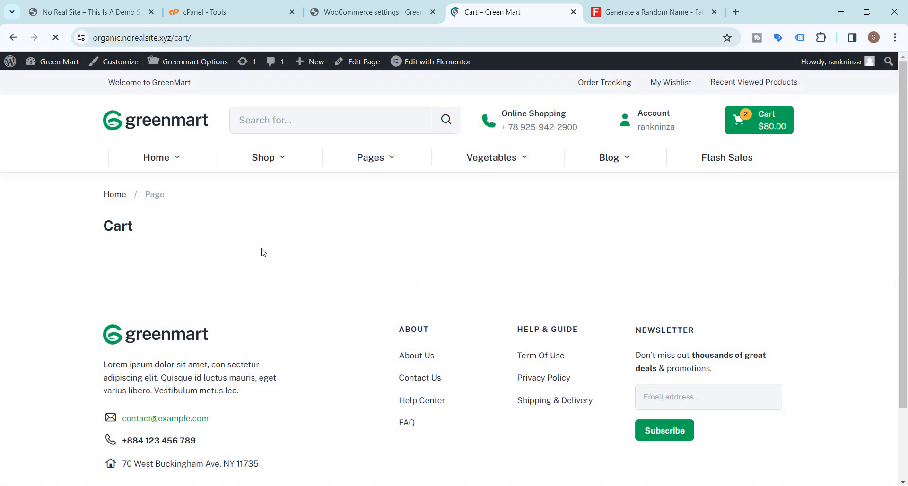
scroll(310, 251, down, 3)
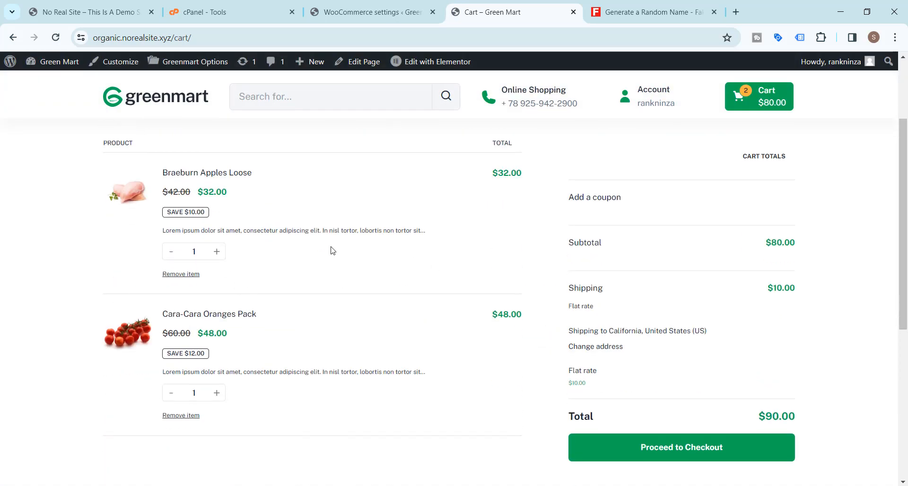
scroll(211, 276, up, 3)
scroll(223, 278, down, 6)
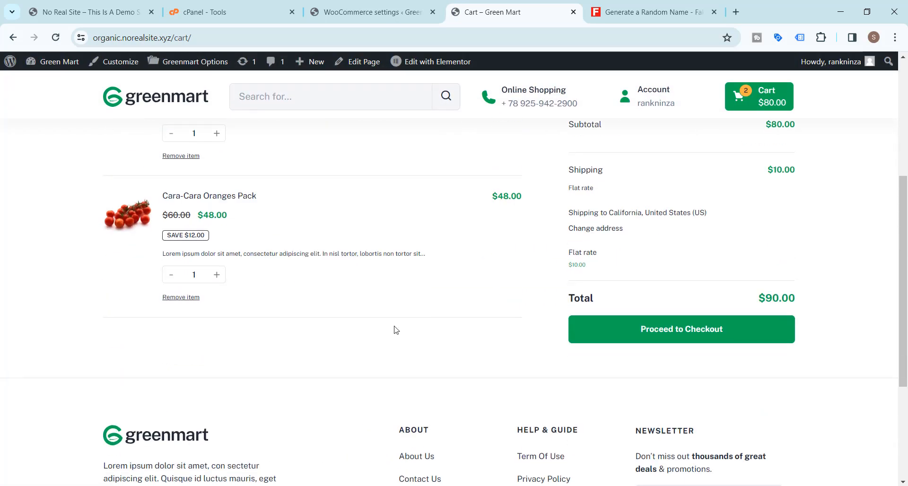
- Proceed to checkout and examine the contact, shipping address and payment option sections
click(662, 337)
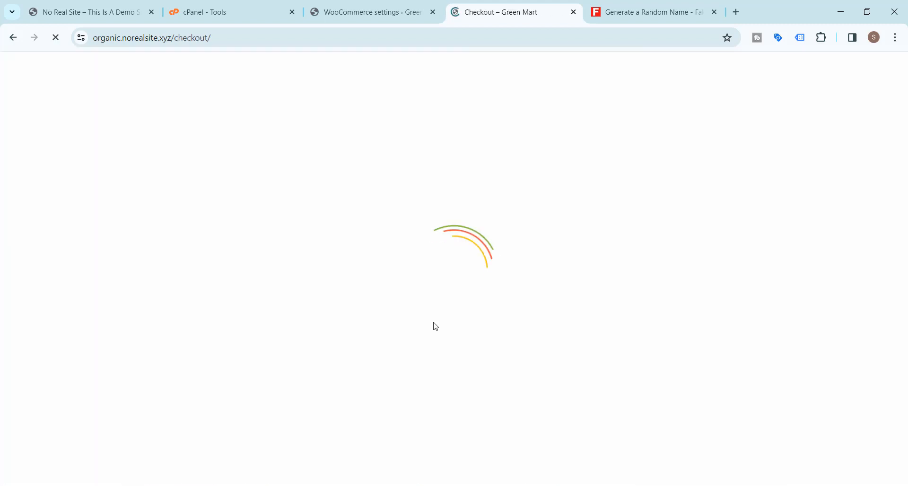
scroll(2, 278, down, 10)
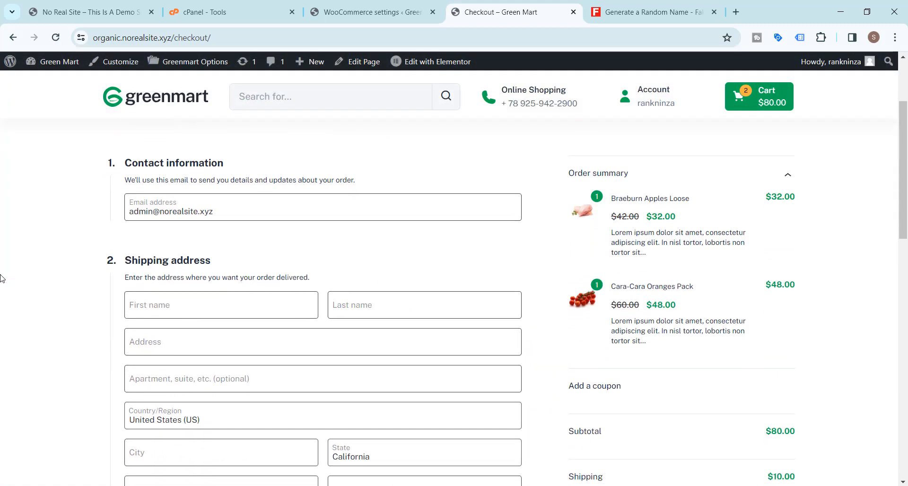
scroll(3, 291, down, 5)
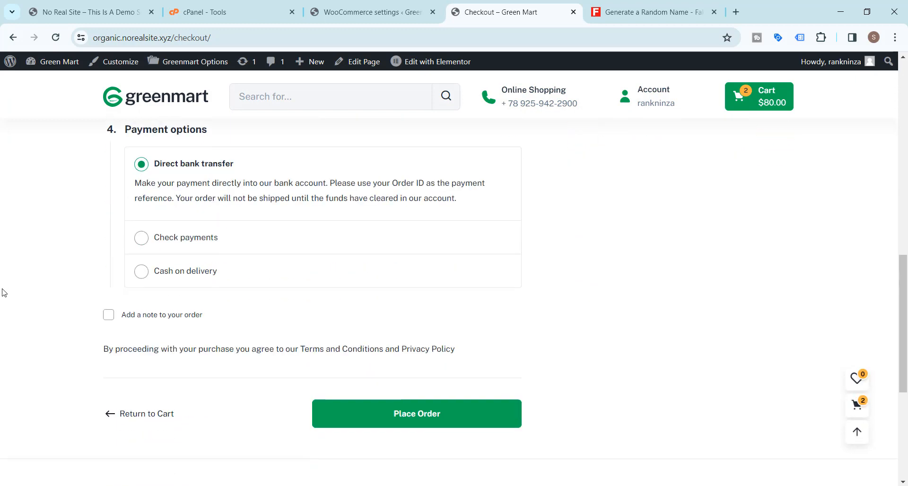
scroll(6, 297, up, 6)
scroll(7, 299, up, 8)
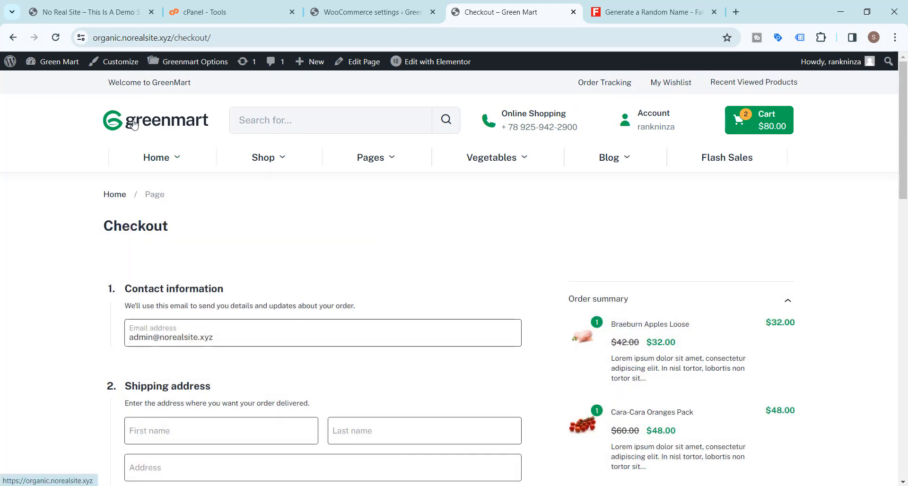
- Return to the store's home page and open rankninza.com in a new browser tab
click(134, 124)
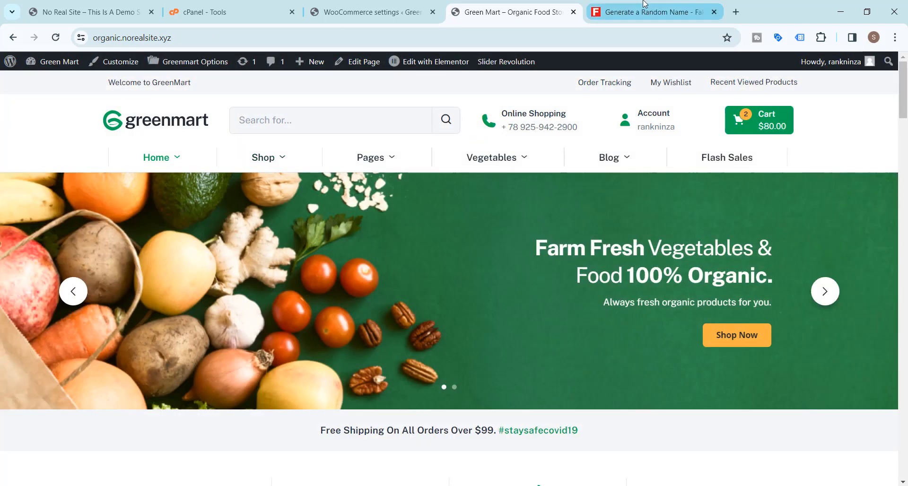
click(742, 12)
text(ra)
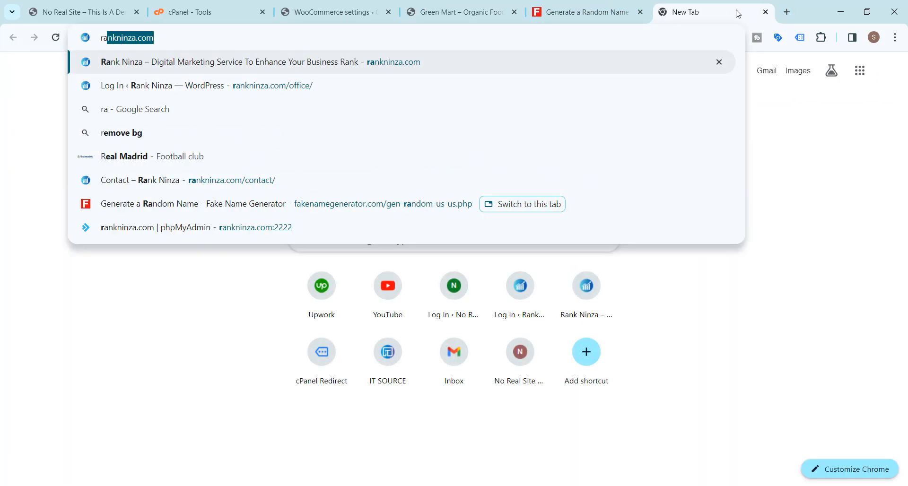
text(nkninza.com)
key(Return)
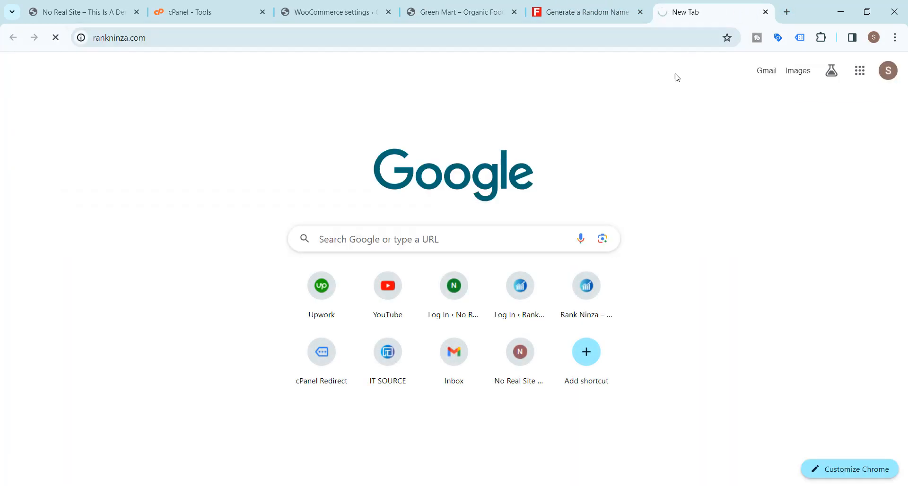
- Switch back to the Green Mart storefront and look through the home page down to the footer
click(459, 14)
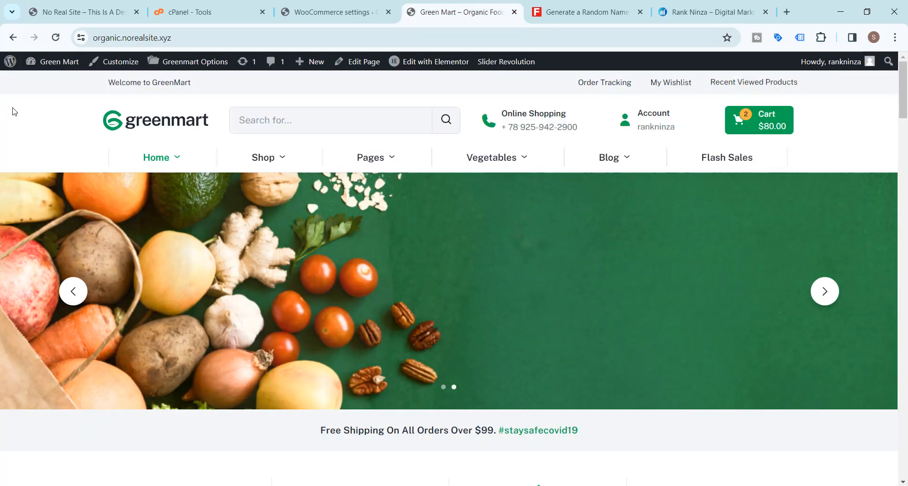
scroll(2, 226, down, 7)
scroll(3, 227, down, 6)
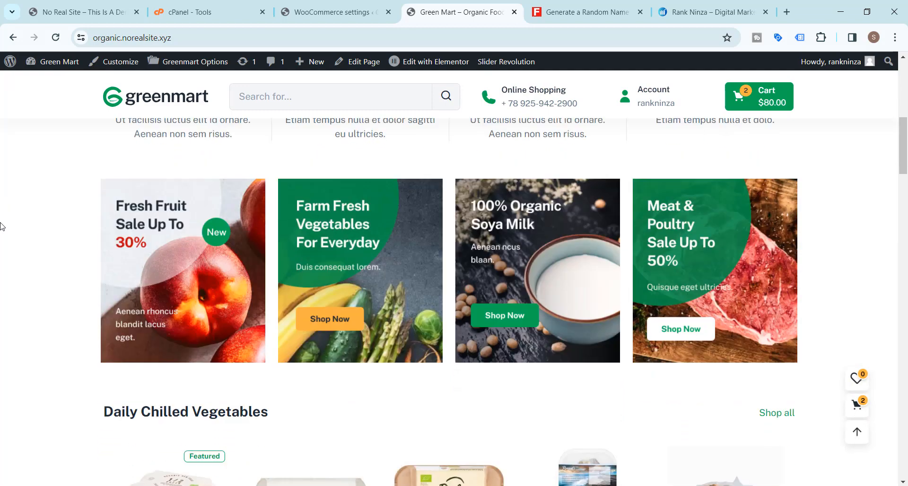
scroll(3, 226, down, 10)
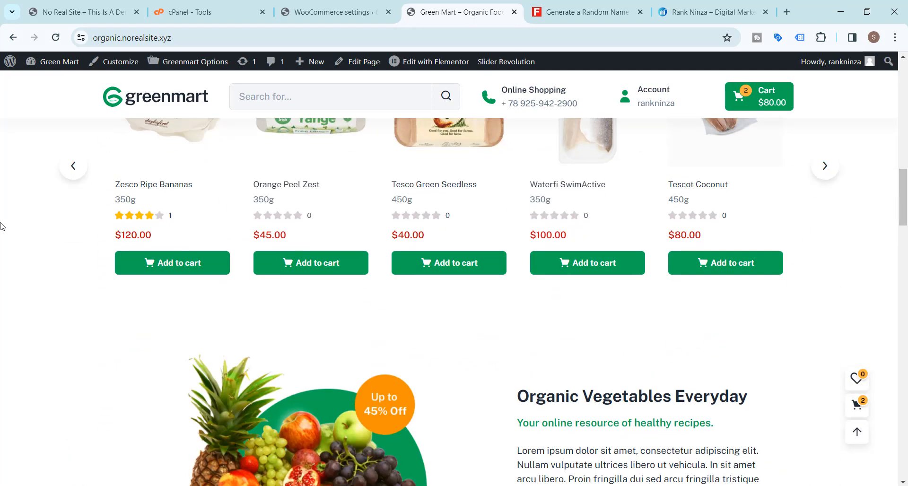
scroll(2, 228, down, 15)
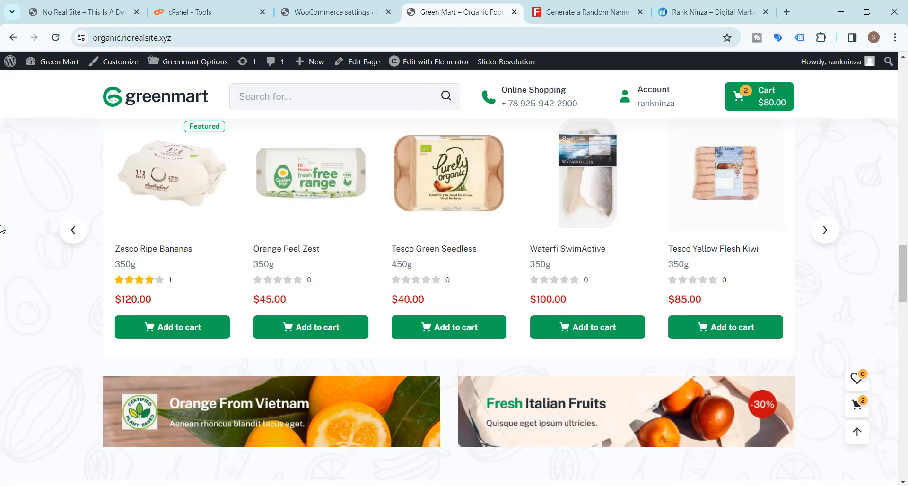
scroll(2, 229, down, 8)
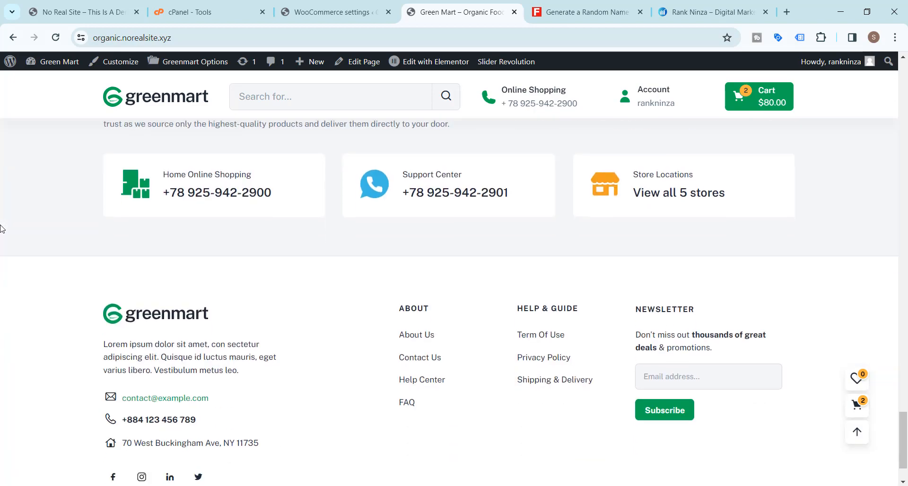